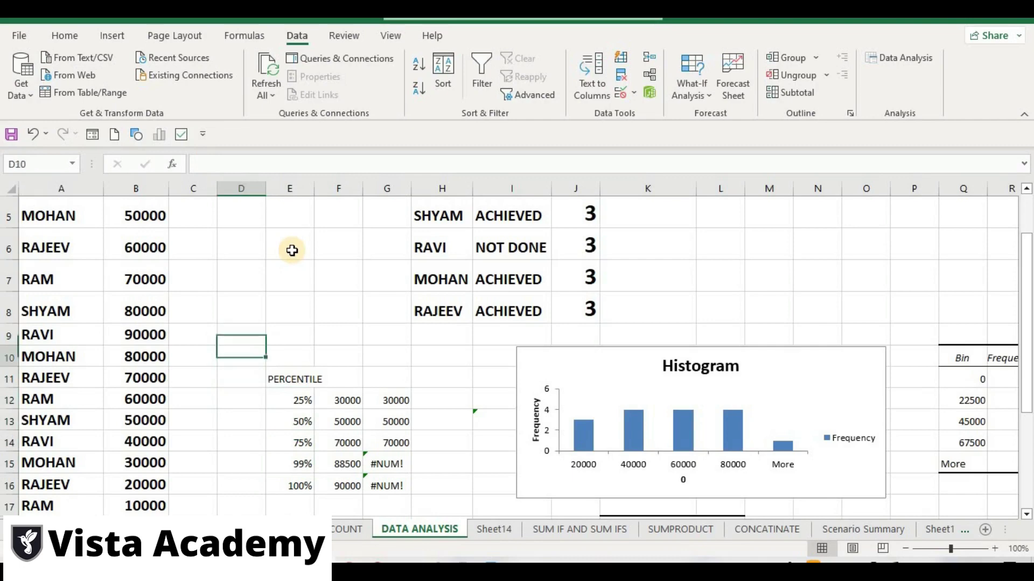
Step: Examine the PERCENTILE.INC formulas and results in F12:F16 for each percentage listed beside them
key(Right)
key(Right)
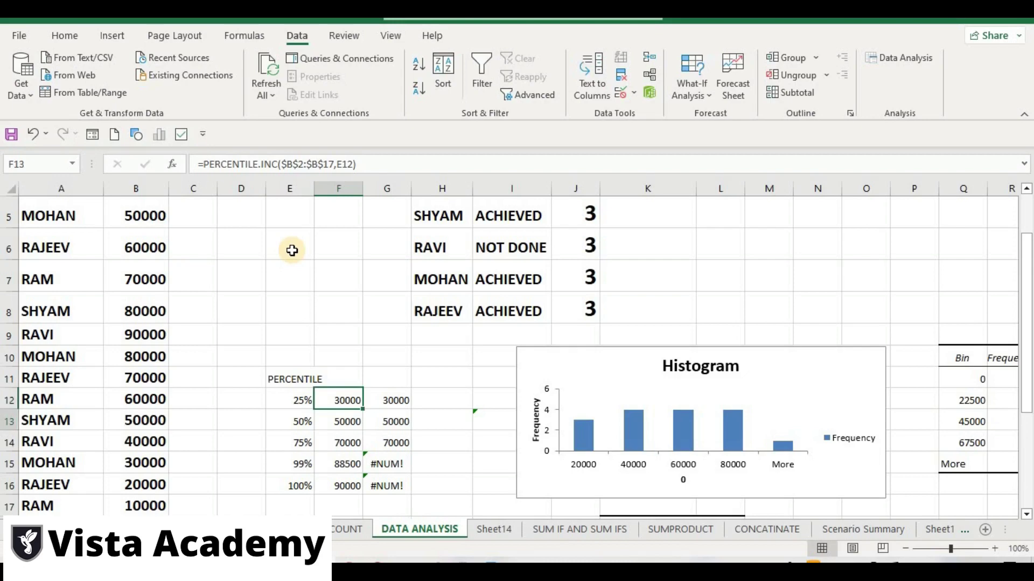
key(Down)
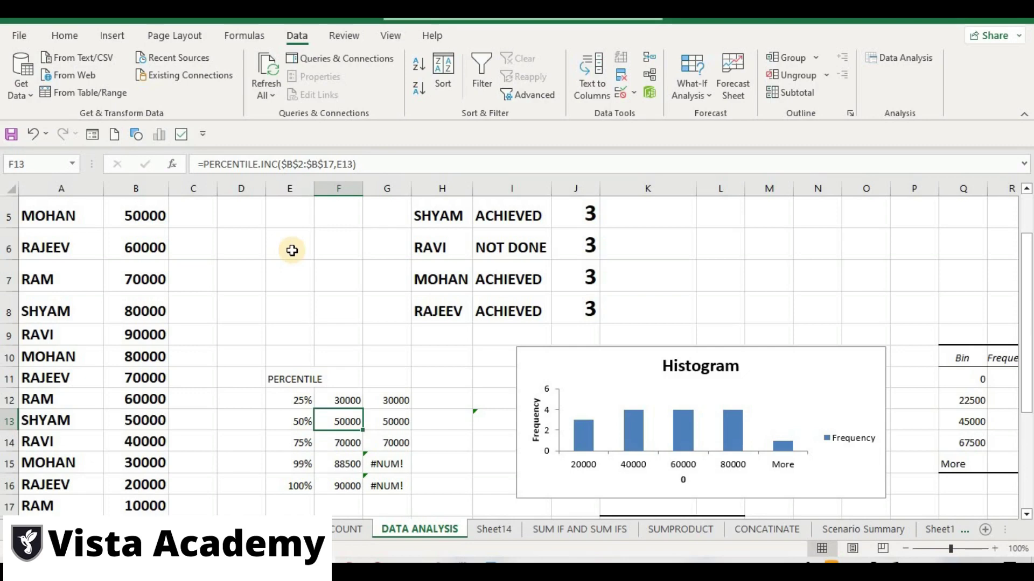
key(Down)
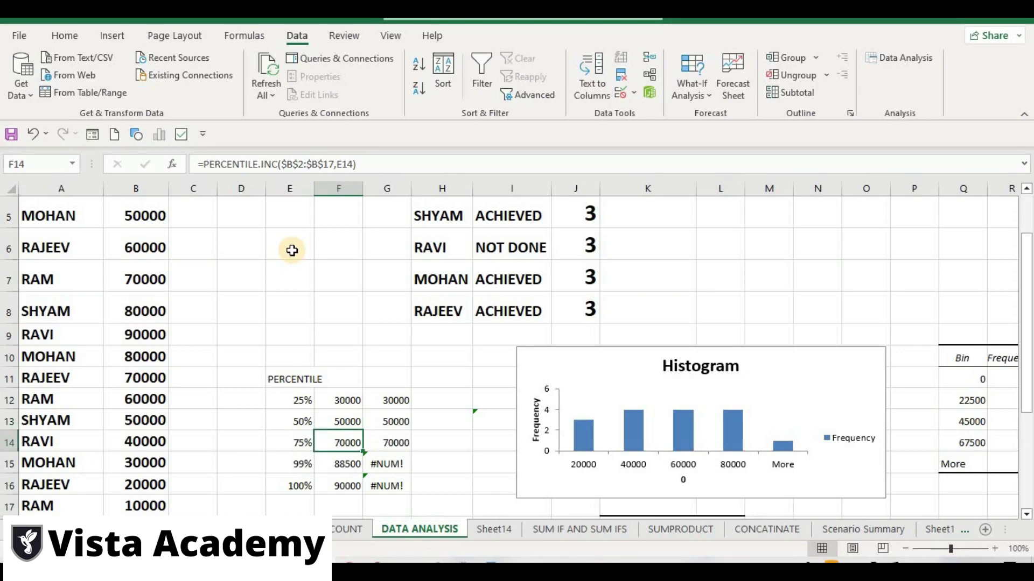
key(Down)
key(Down)
key(Down)
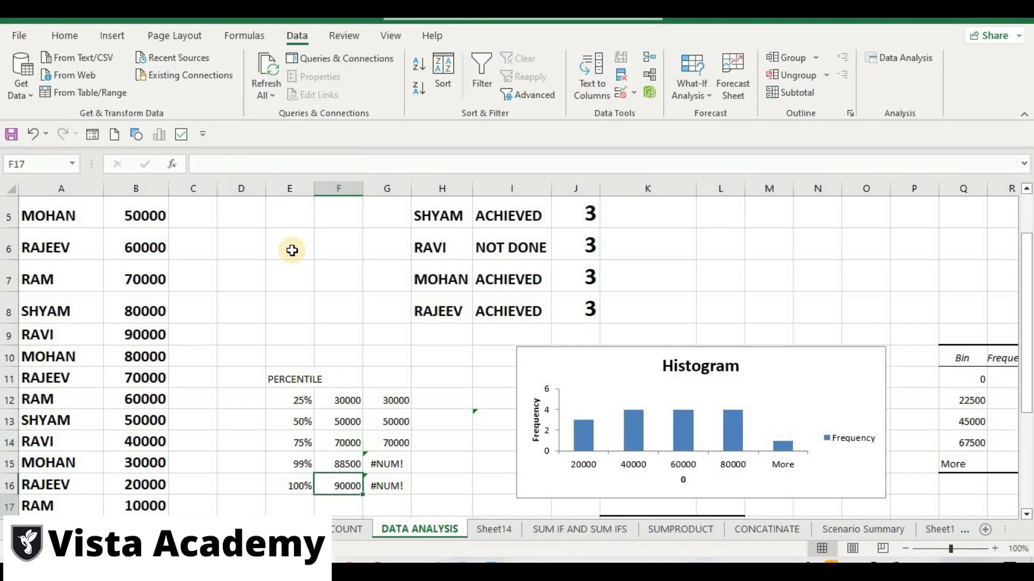
key(Up)
key(Up)
key(Up)
key(Up)
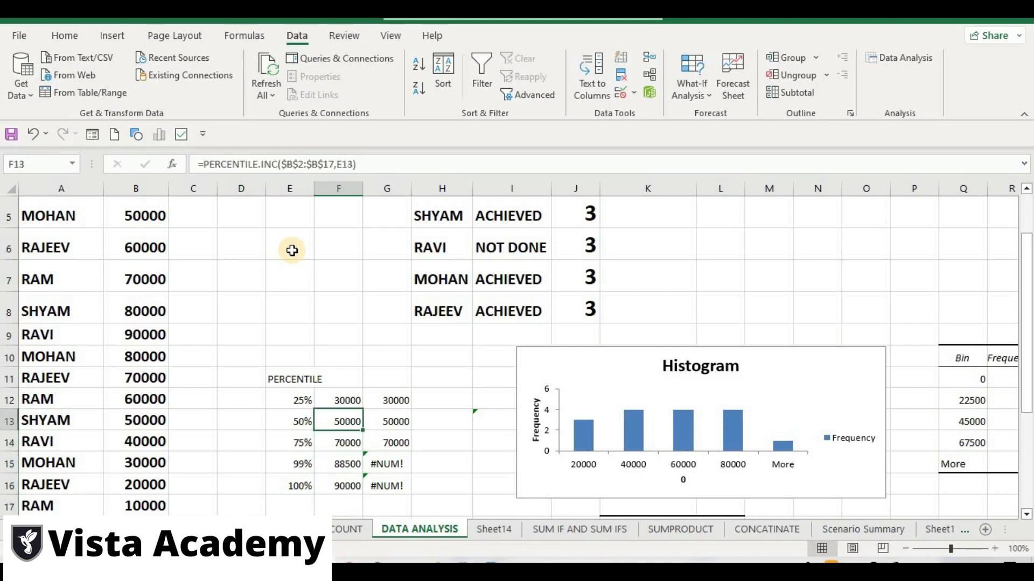
key(Down)
key(Down)
key(Down)
key(Down)
key(Up)
key(Up)
key(Up)
key(Up)
key(Up)
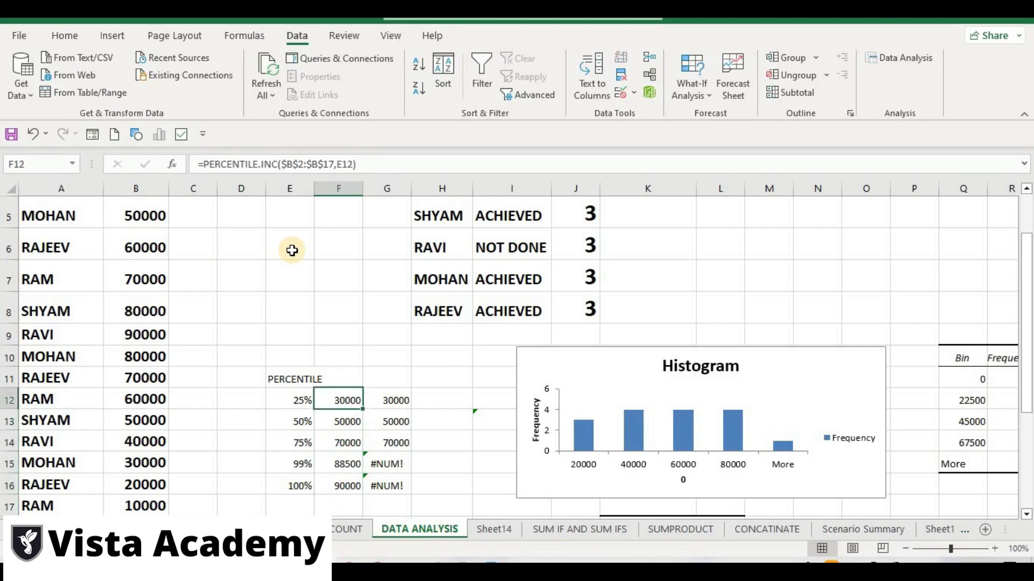
Step: Clear the contents of G5:J8, removing the achievement statuses and COUNTIF results
click(582, 212)
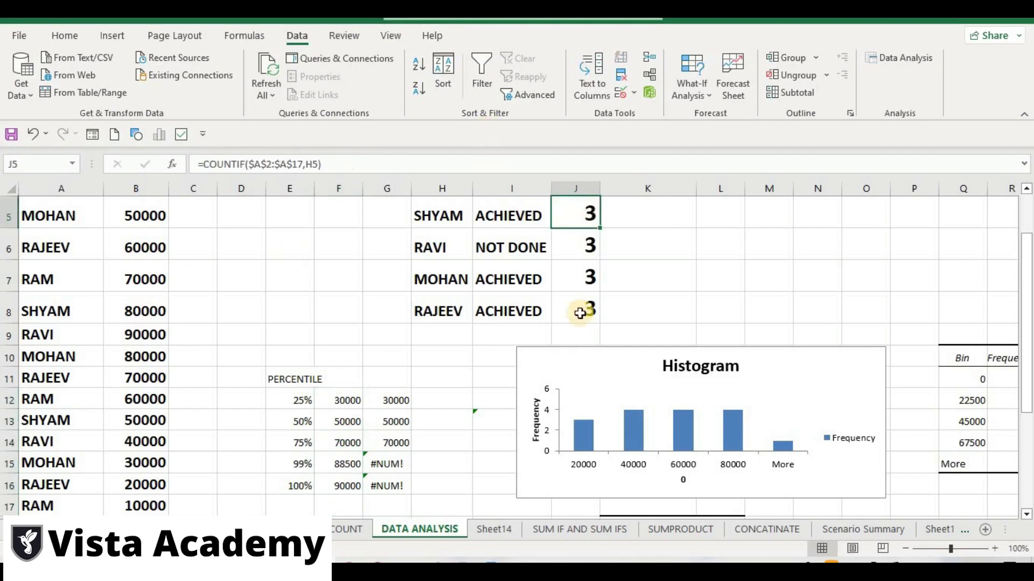
click(485, 427)
drag(363, 215, 595, 311)
key(Delete)
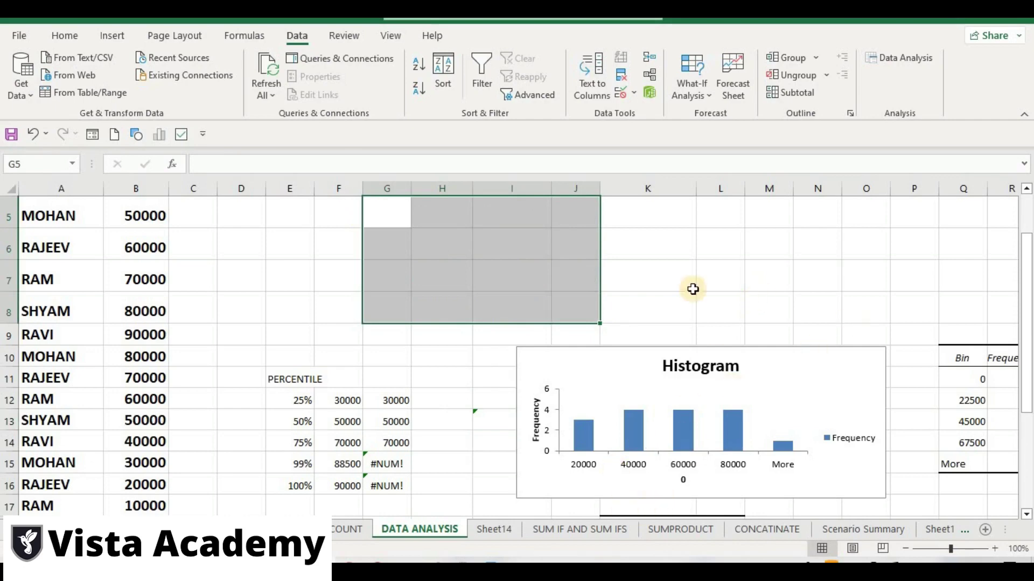
Step: Look over the frequency table and the bin values below the percentile block
key(Down)
key(Down)
key(Down)
key(Down)
key(Down)
key(Down)
key(Down)
key(Down)
key(Down)
key(Down)
key(Down)
key(Down)
key(Down)
key(Down)
key(Down)
key(Down)
key(Down)
key(Down)
key(Down)
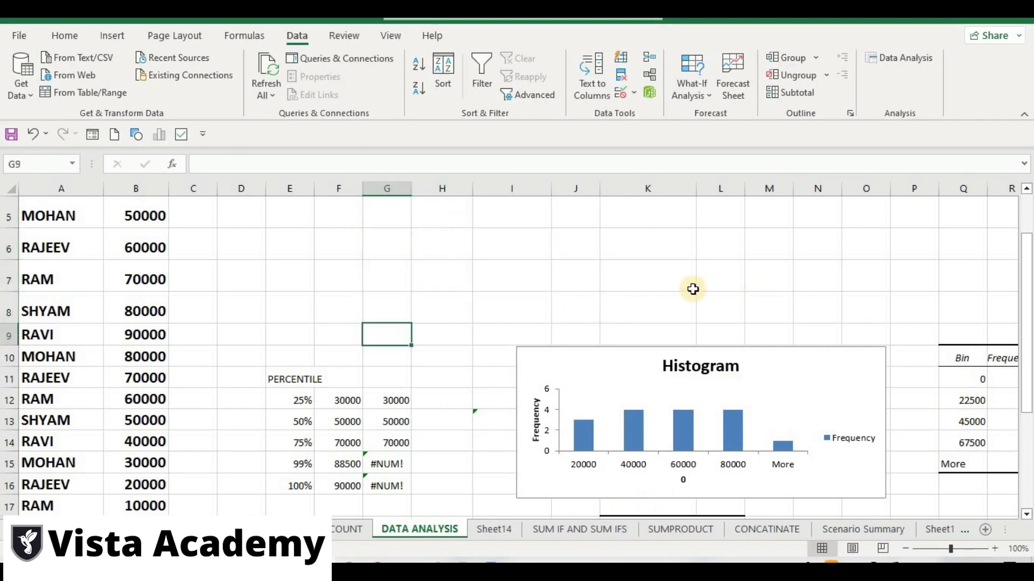
key(Down)
key(Down)
key(Down)
key(Down)
key(Down)
key(Down)
key(Down)
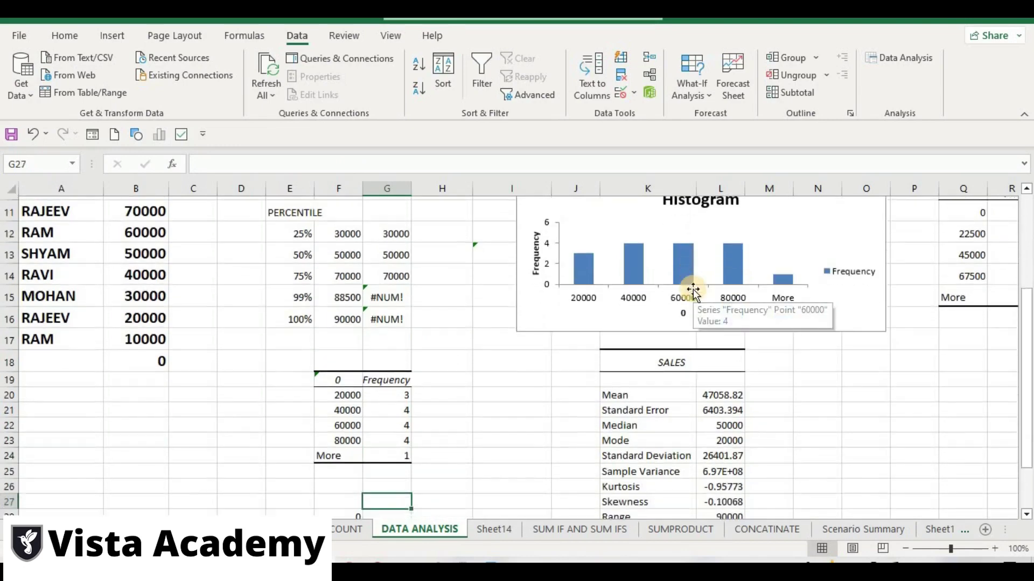
key(Up)
key(Up)
key(Up)
key(Up)
key(Up)
key(Up)
key(Up)
key(Up)
key(Up)
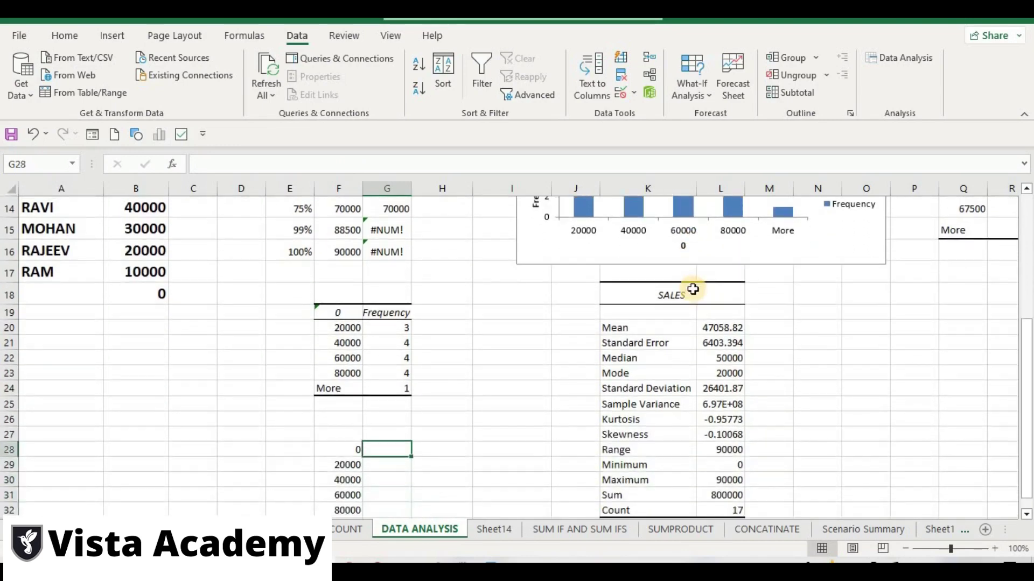
key(Up)
key(Up)
key(Up)
key(Up)
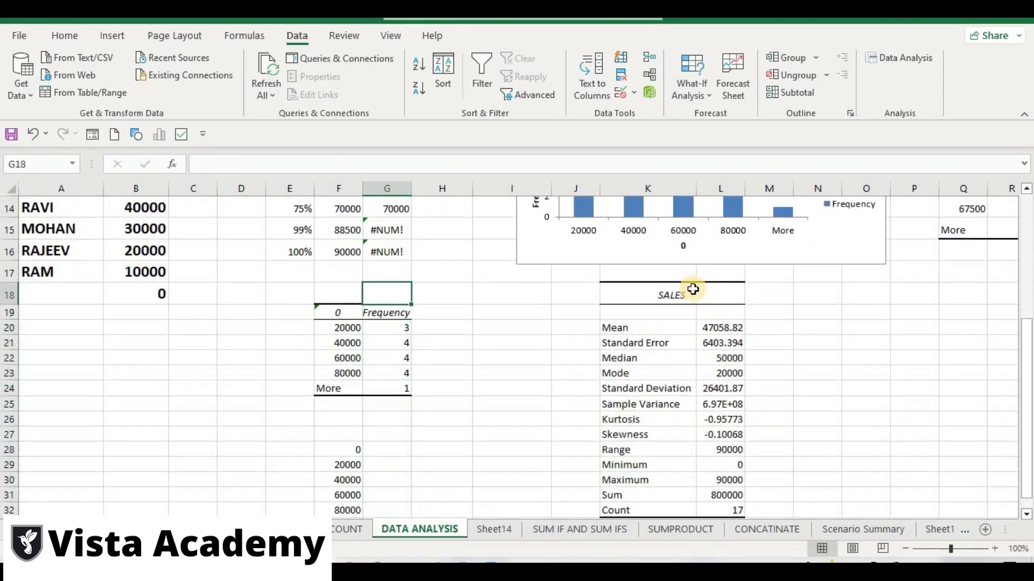
Step: Review the descriptive statistics of SALES in column K, from Mean to Count
key(Down)
key(Right)
key(Right)
key(Right)
key(Right)
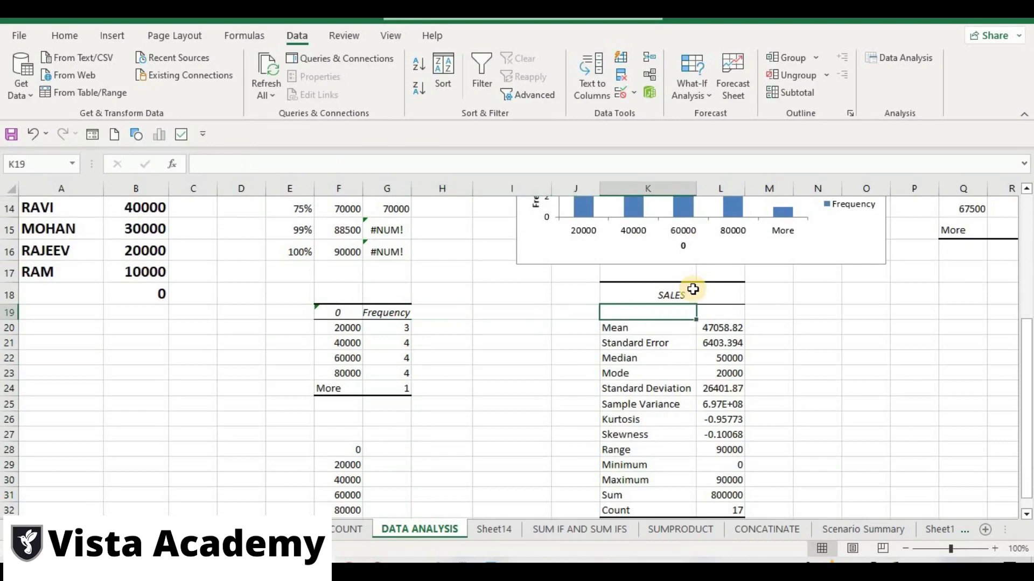
key(Down)
key(Down)
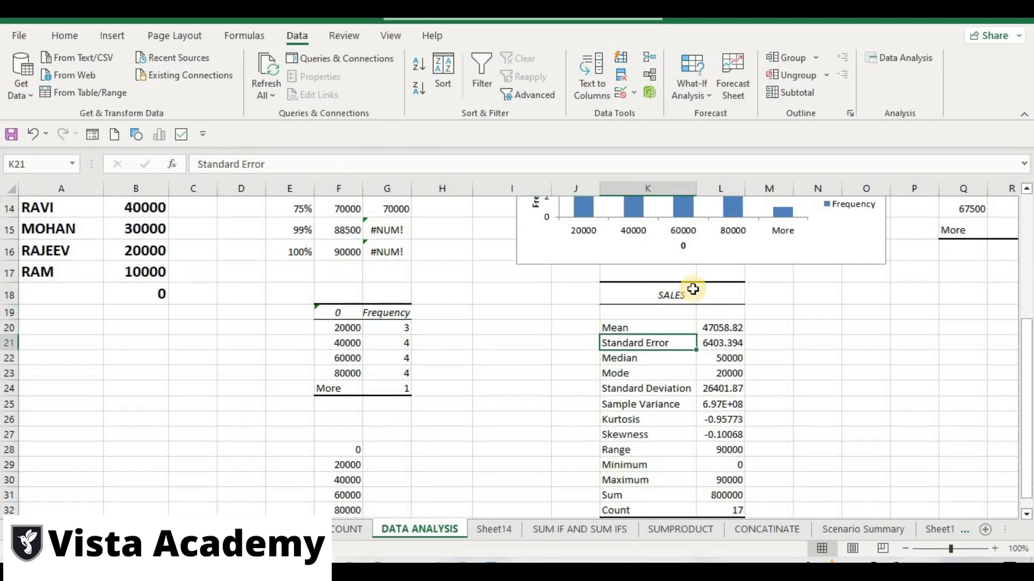
key(Up)
key(Down)
key(Down)
key(Down)
key(Down)
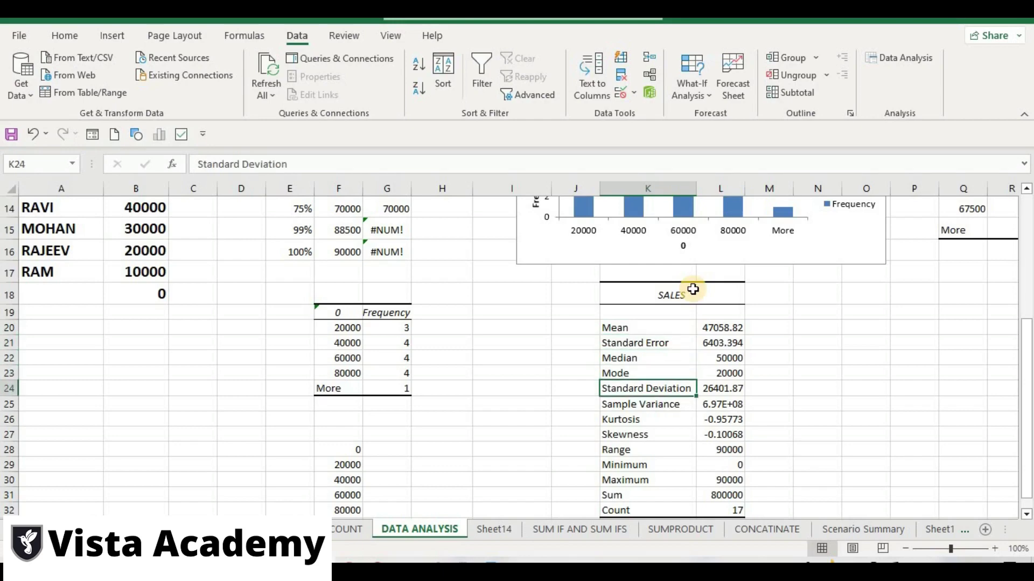
key(Down)
key(Down)
key(Down)
key(Down)
key(Down)
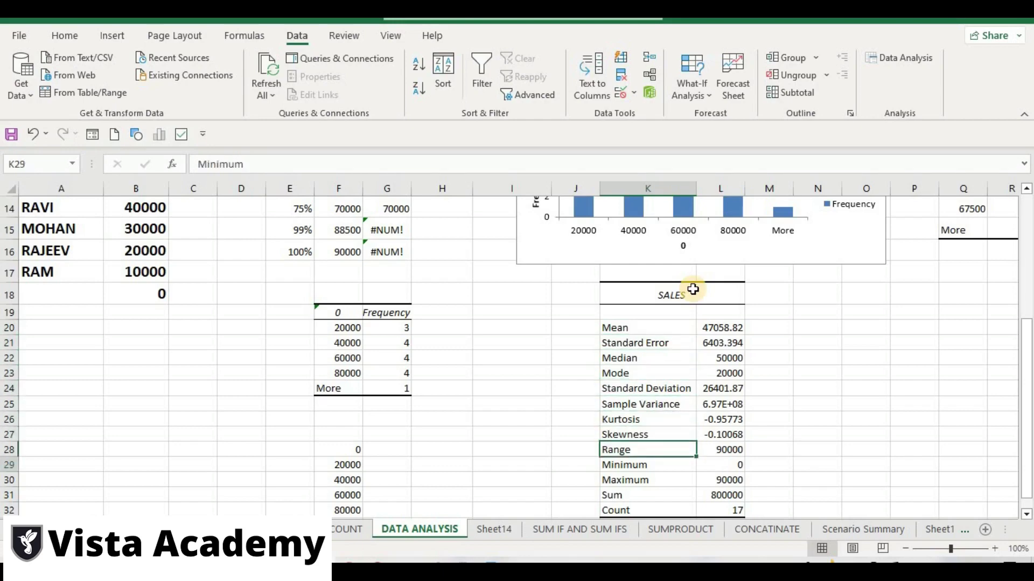
key(Down)
key(Down)
key(Down)
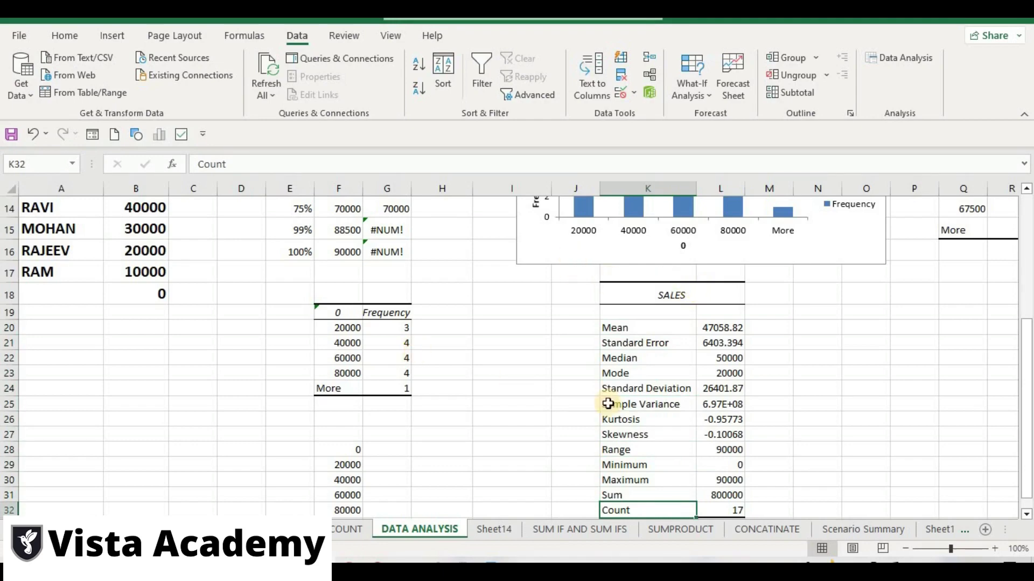
Step: Copy the salesman and sales data in A1:B17 to cell A1 of Sheet14
click(1025, 284)
drag(32, 207, 141, 446)
key(ctrl+c)
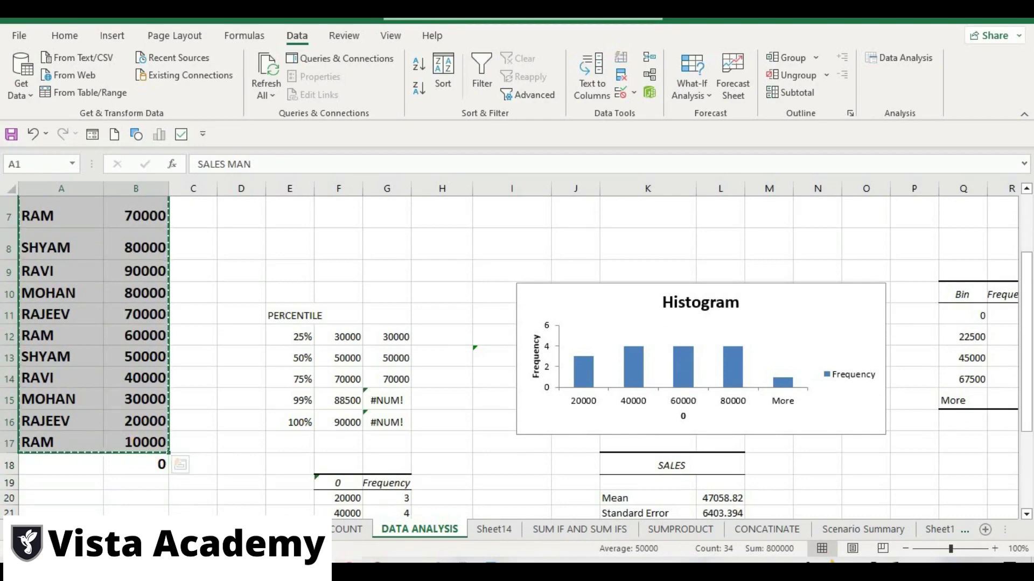
click(493, 528)
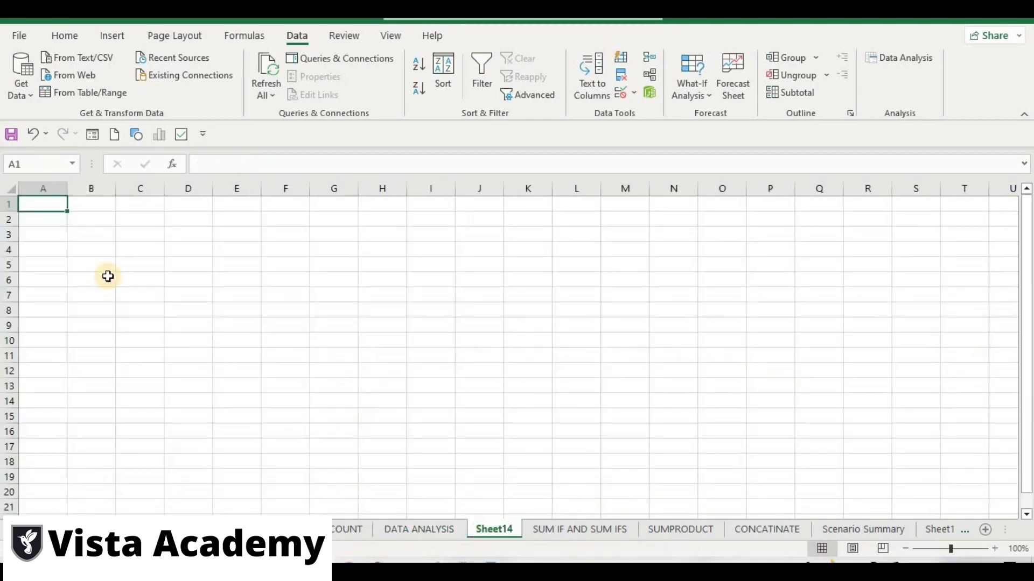
key(ctrl+v)
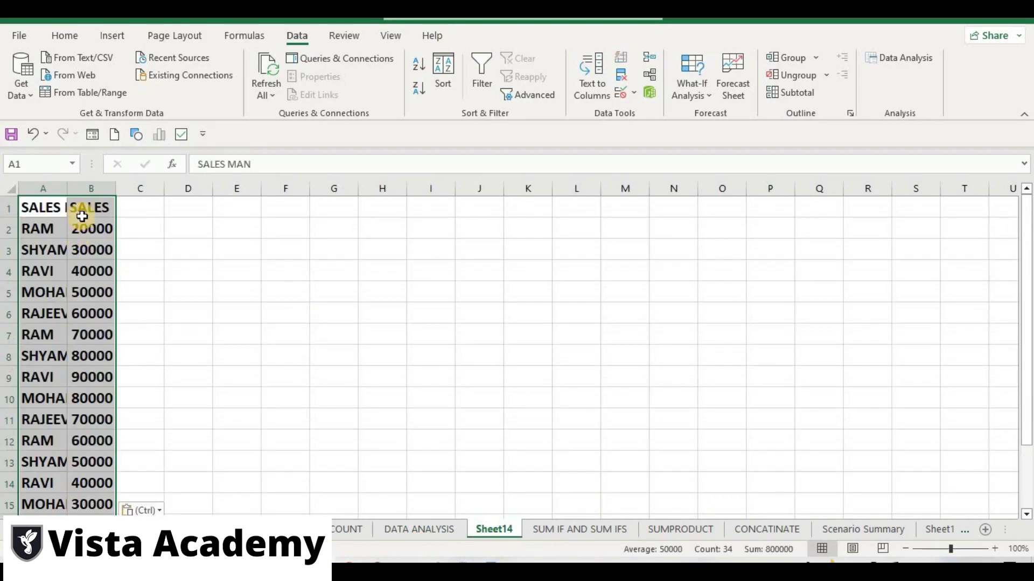
Step: Change the header in B1 to SALARY and autofit the width of column B
click(85, 214)
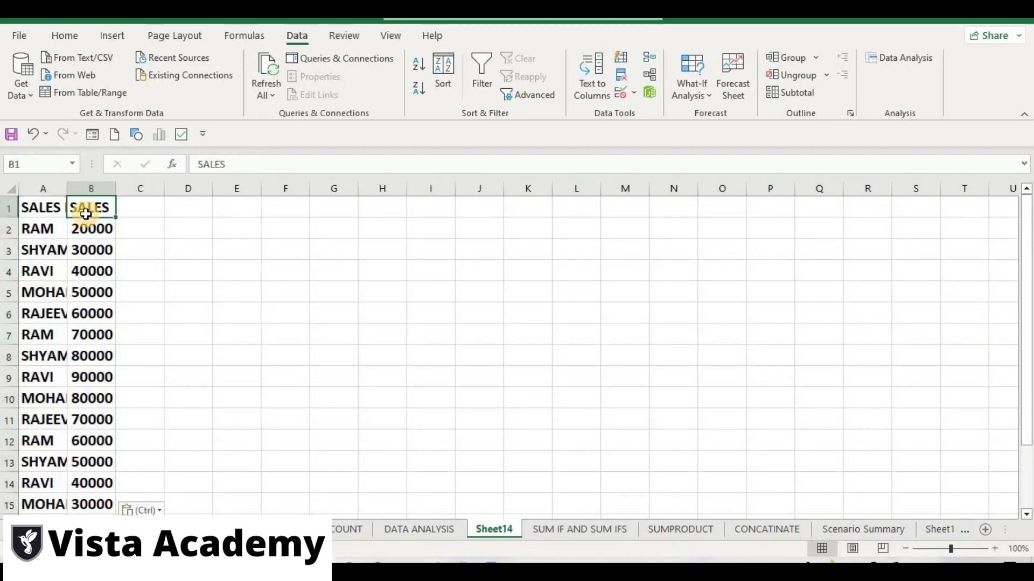
text(SA;A)
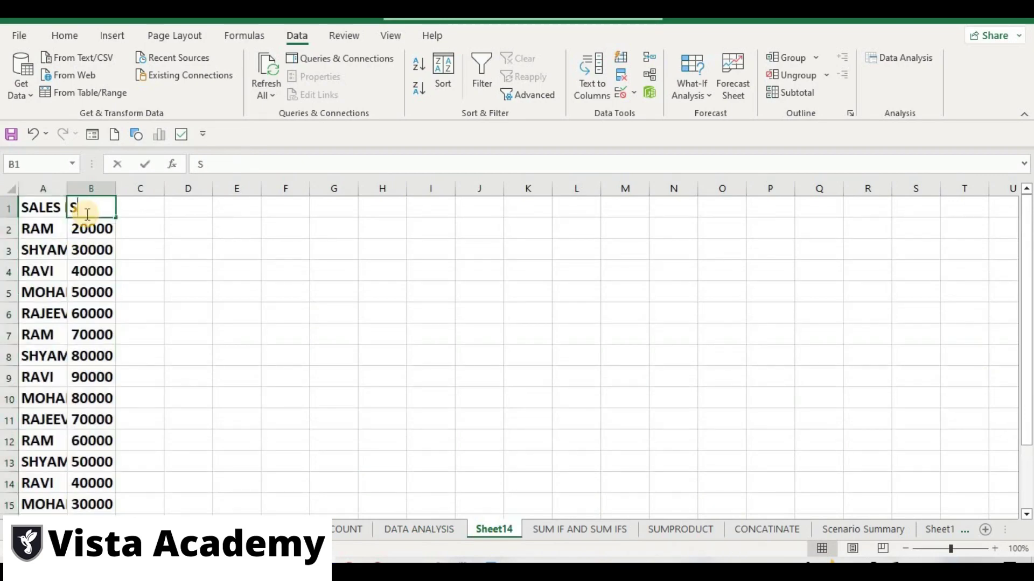
key(BackSpace)
key(BackSpace)
key(BackSpace)
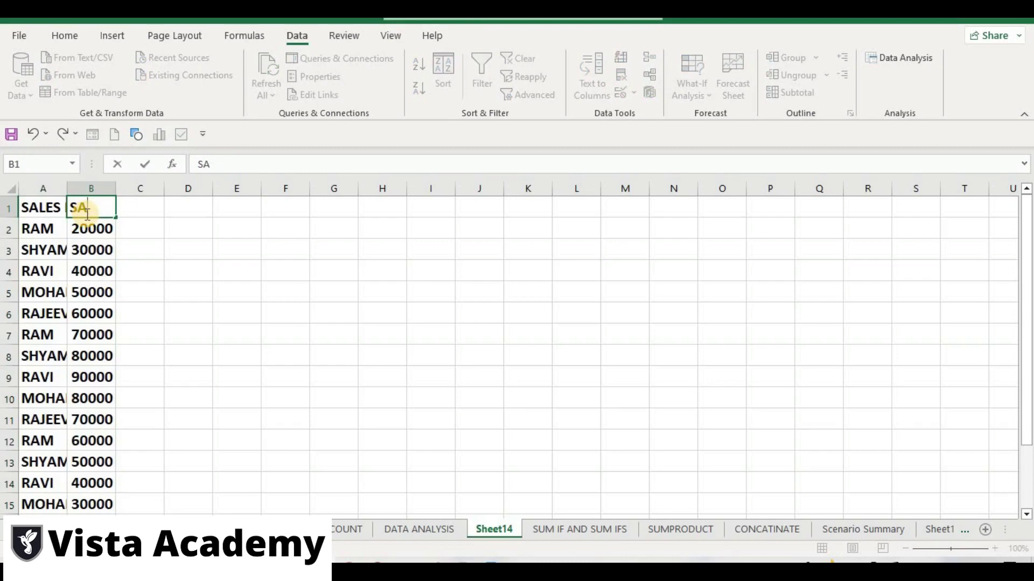
text(LARY)
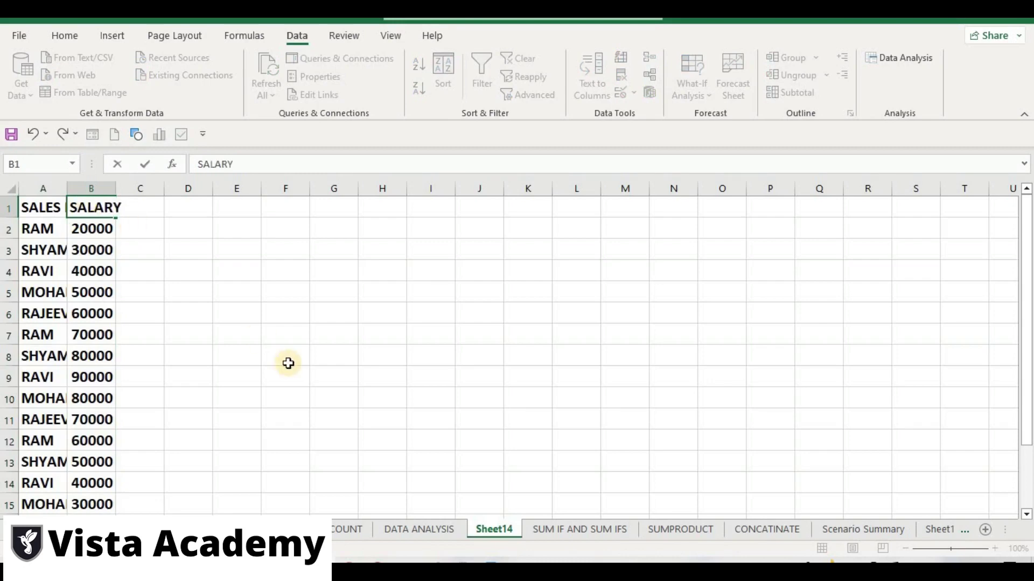
click(288, 363)
click(143, 309)
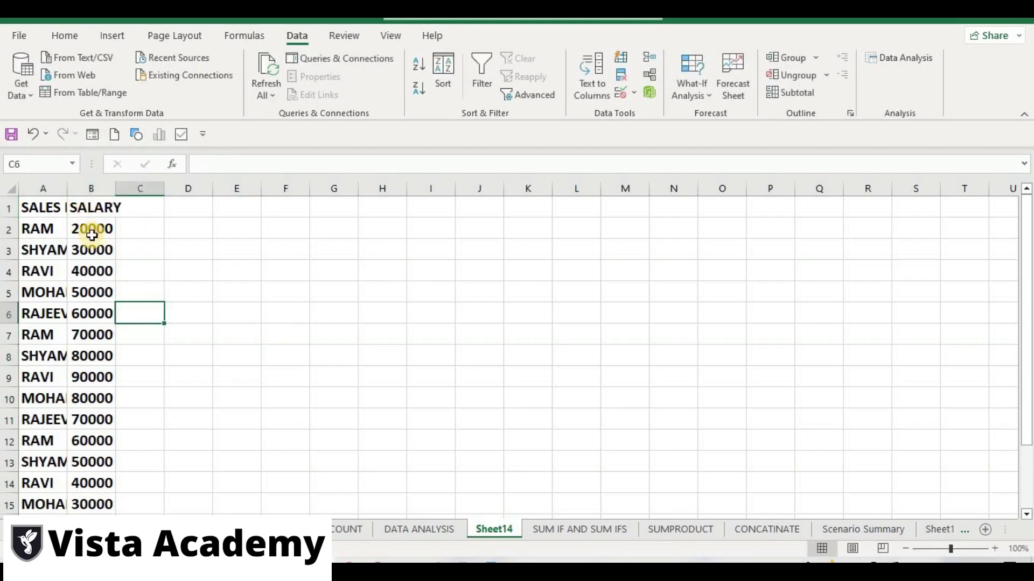
click(91, 235)
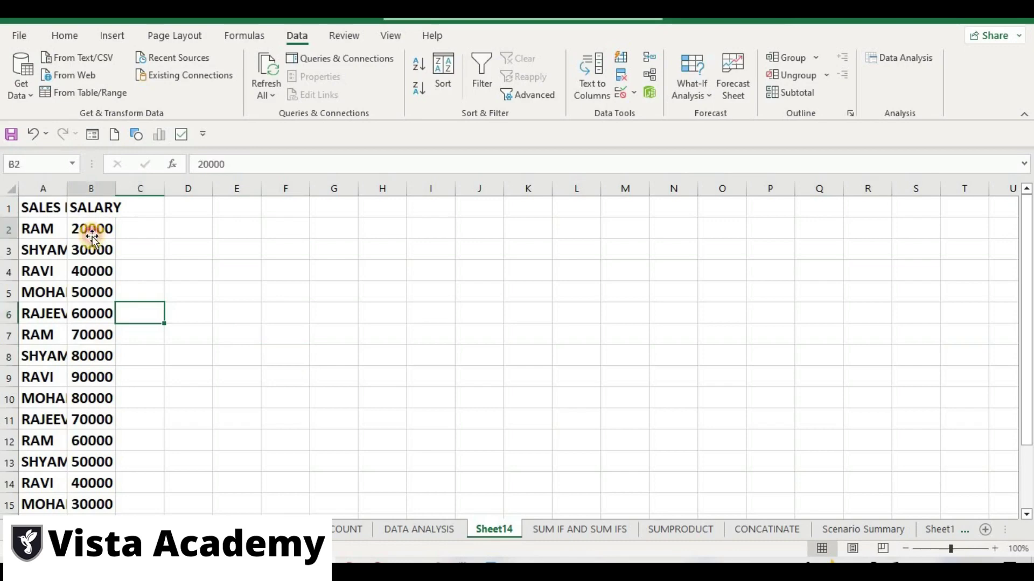
double_click(116, 193)
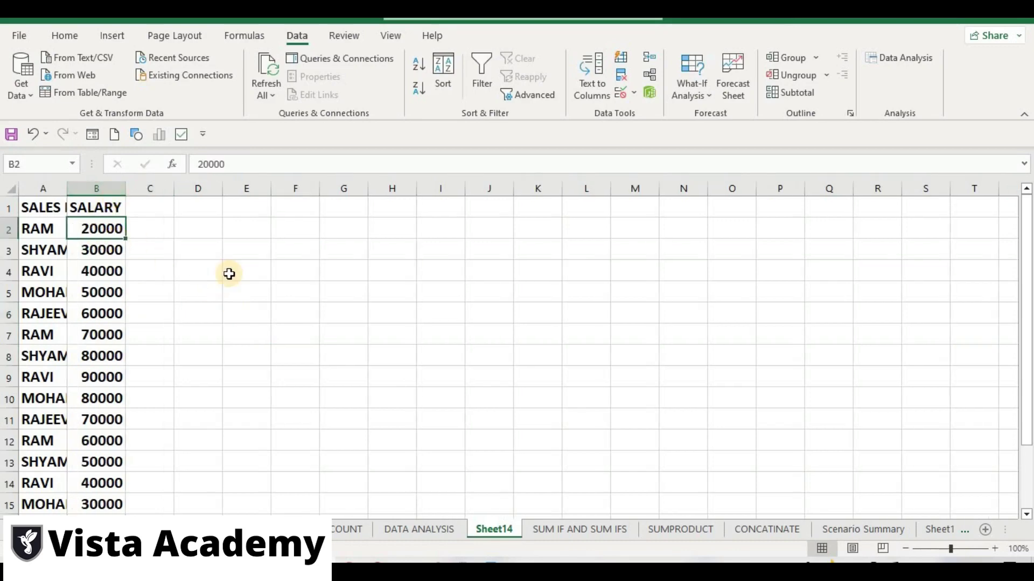
Step: Enter 25% in E3 and 50% in E4, and extend the series down to 100% in E6
click(255, 256)
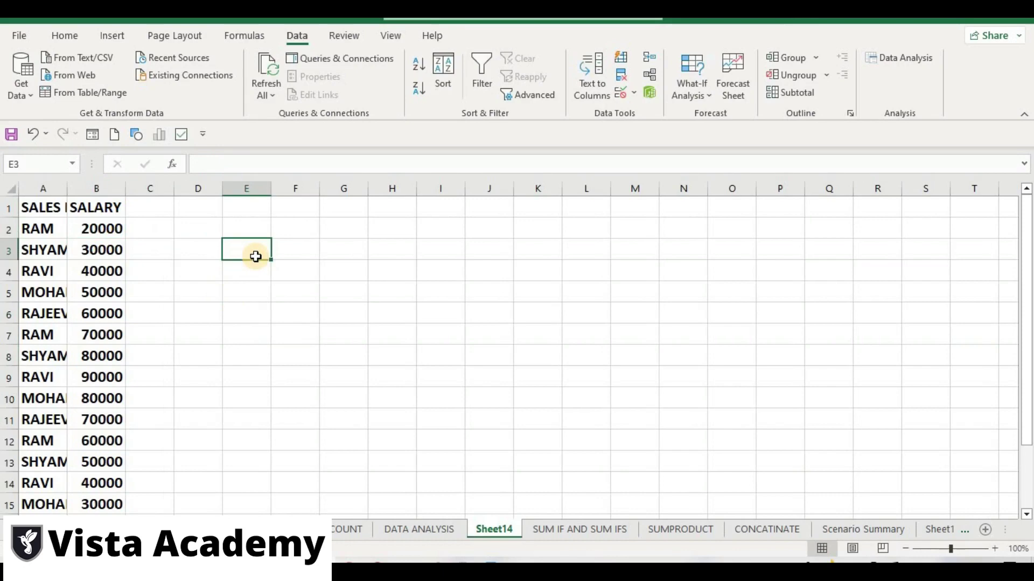
text(25%)
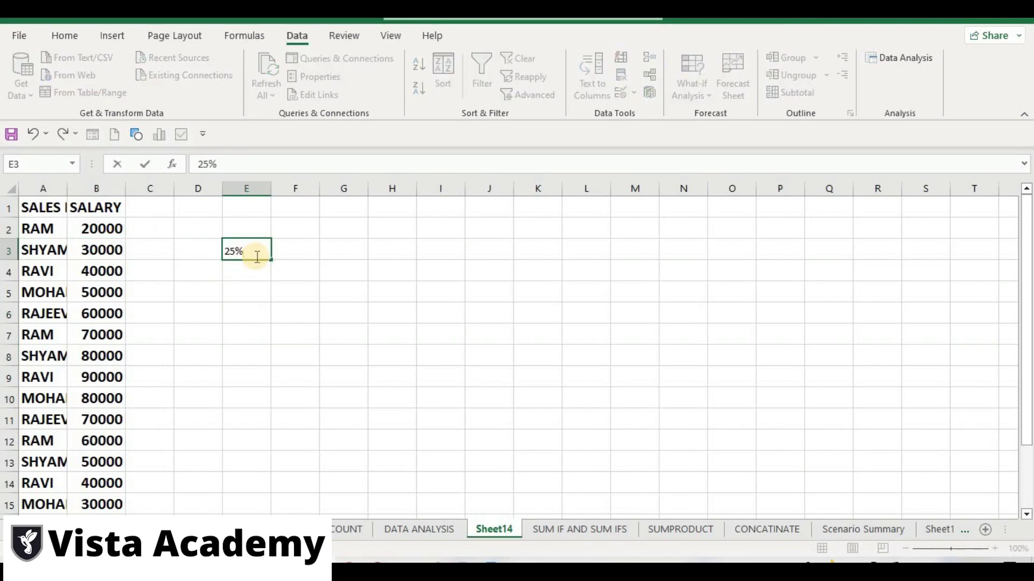
key(Return)
text(50%)
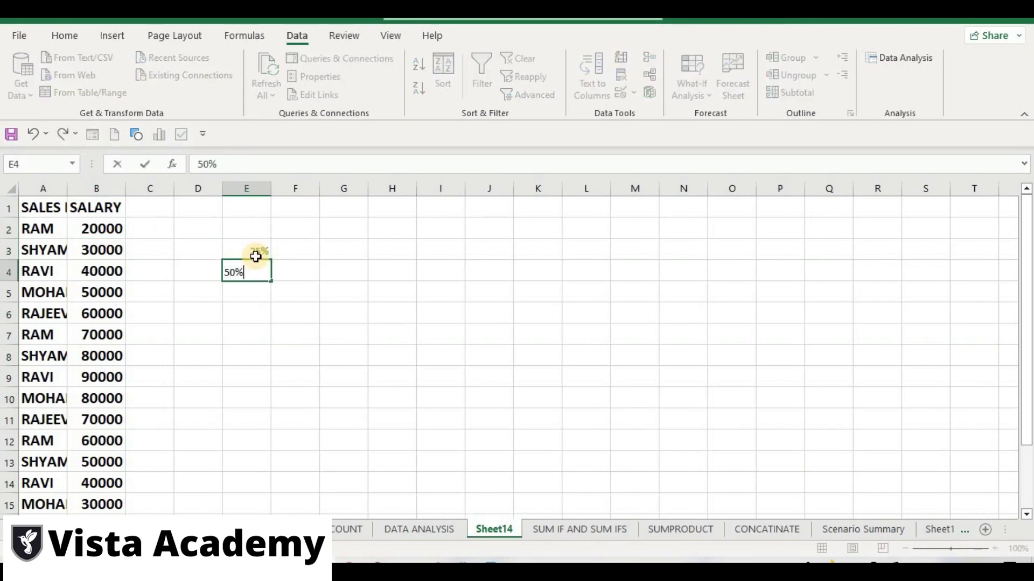
key(Return)
click(258, 253)
drag(260, 269, 270, 330)
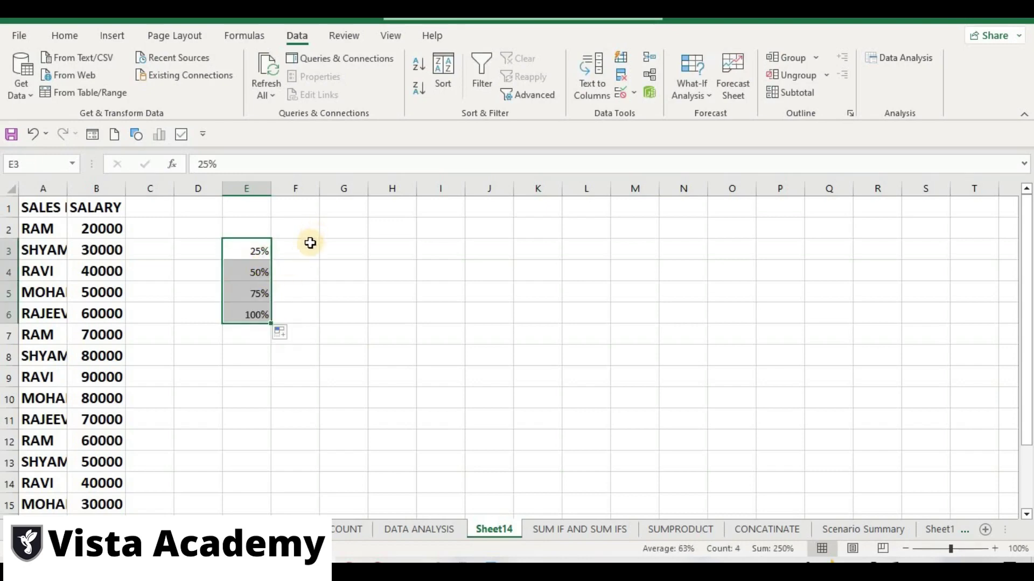
Step: Start a PERCENTILE.INC formula in F3, beside the 25% entry
click(306, 243)
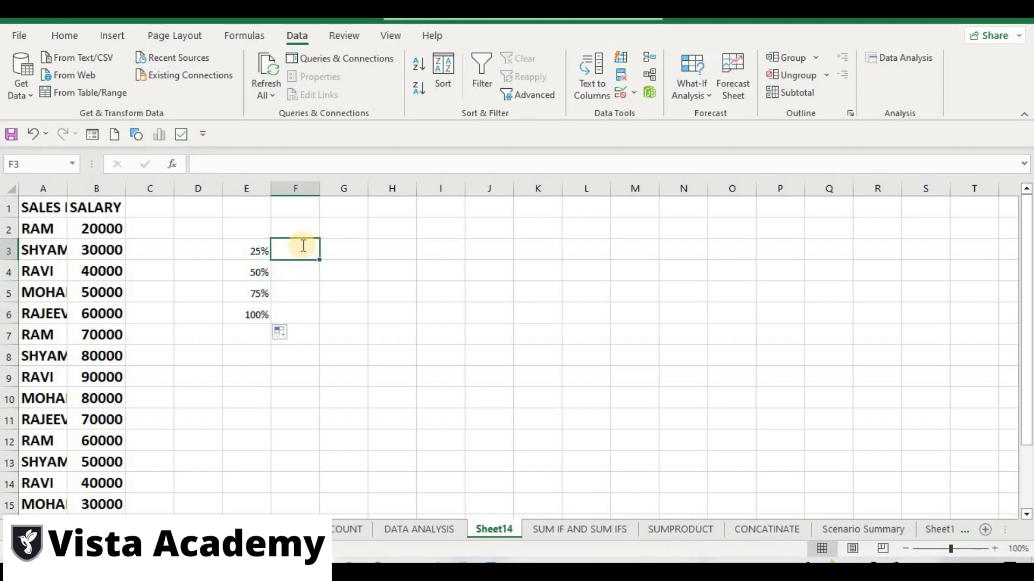
text(=)
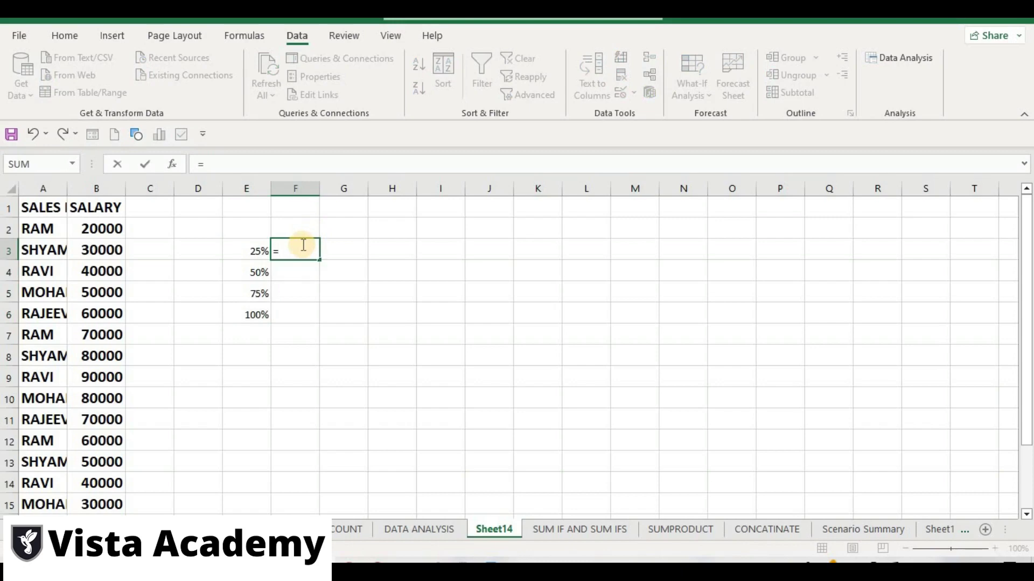
text(PER)
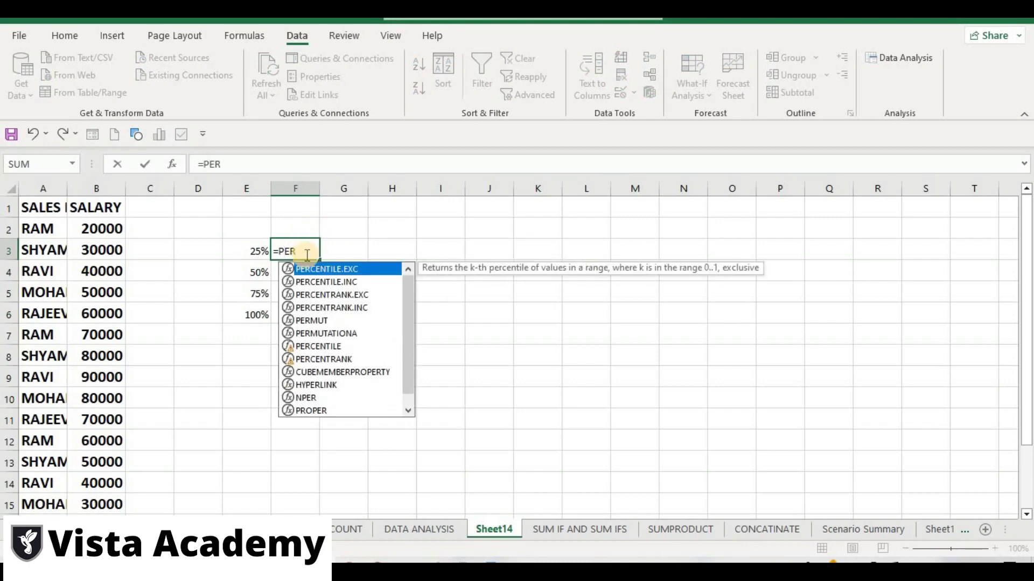
double_click(312, 280)
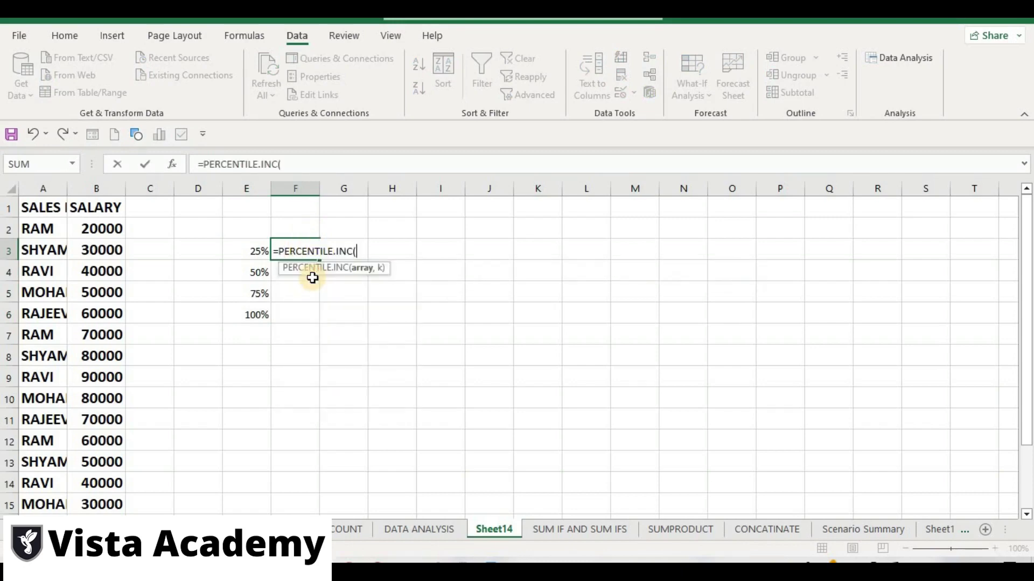
click(109, 231)
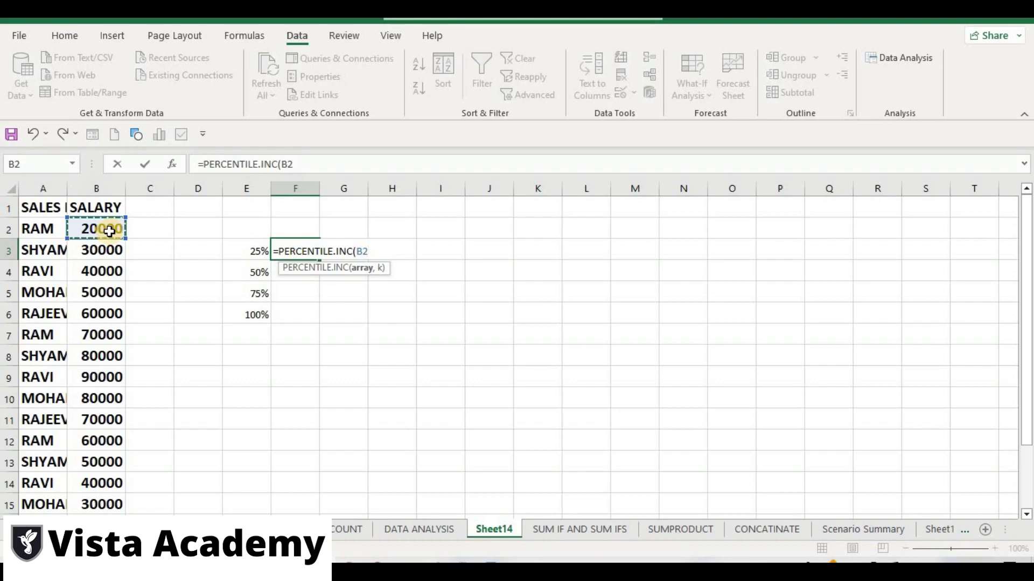
key(ctrl+shift+Down)
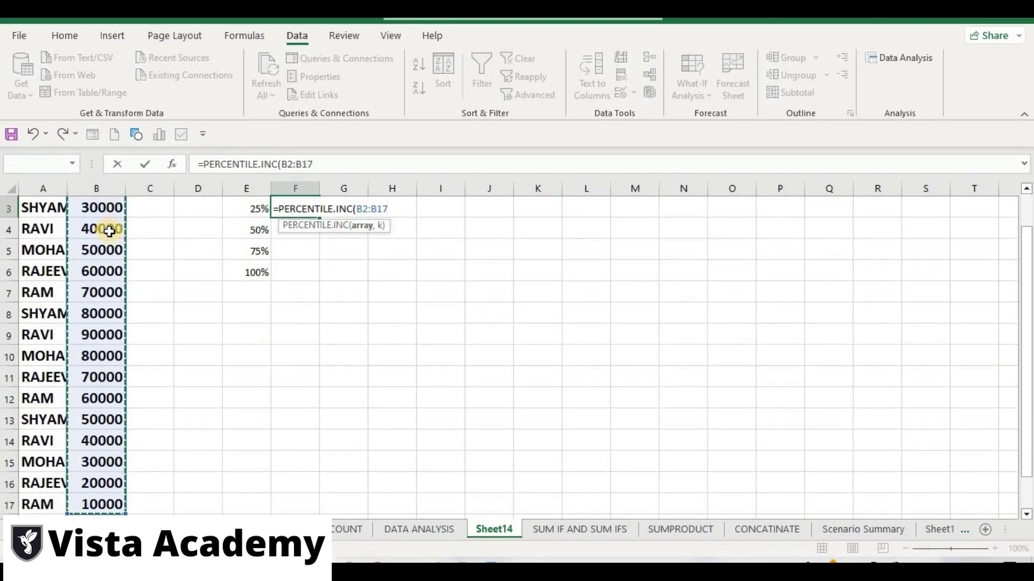
text())
key(Return)
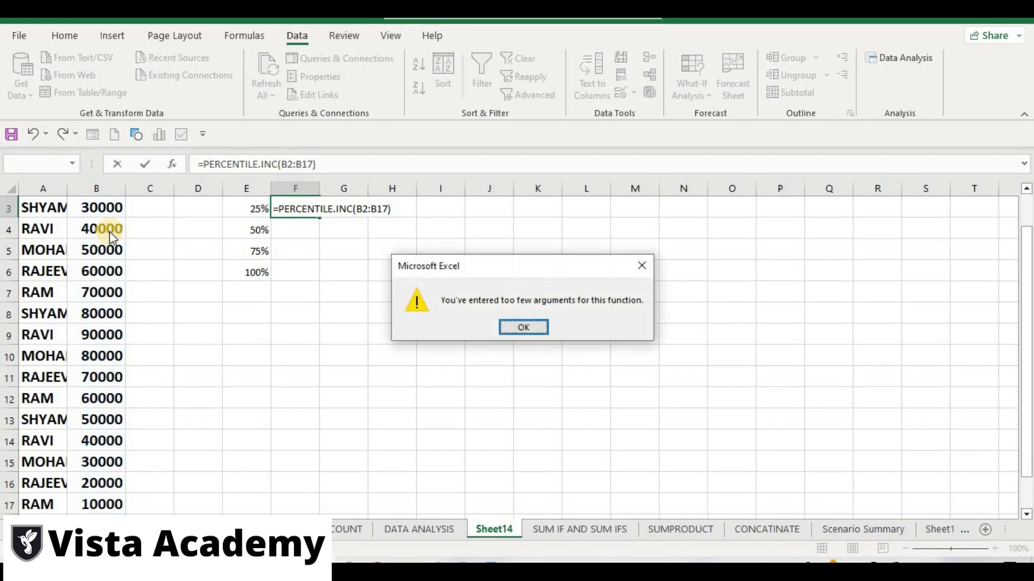
key(Return)
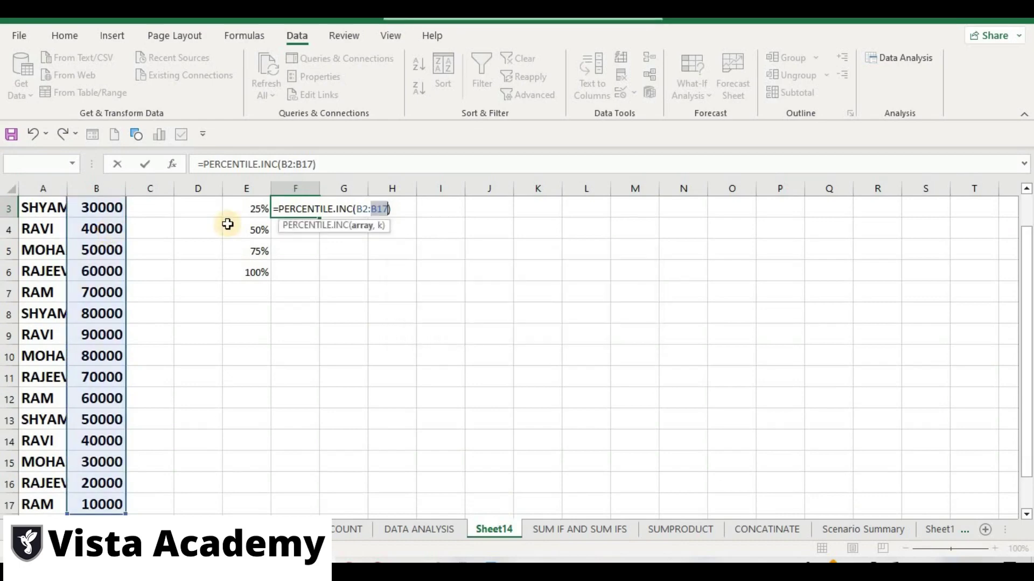
key(BackSpace)
key(BackSpace)
key(BackSpace)
key(BackSpace)
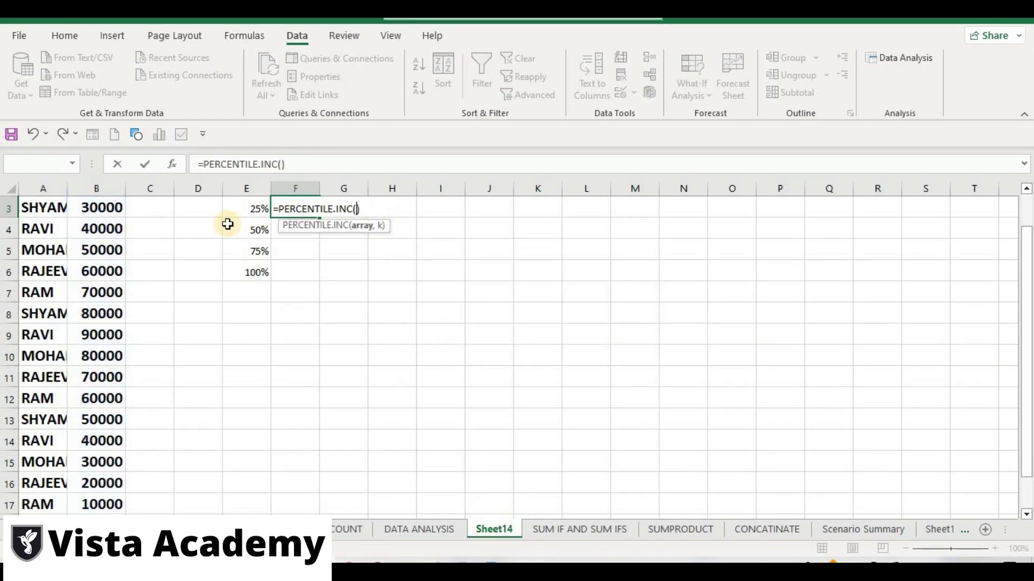
Step: Set the PERCENTILE.INC function arguments in F3 to B2:B17 for Array and E3 for K
click(173, 164)
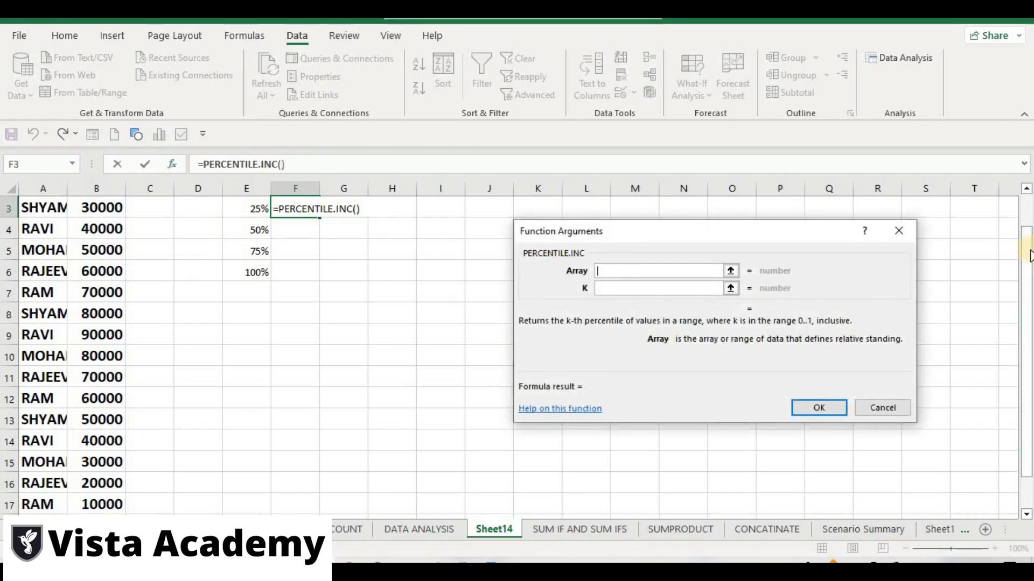
drag(1025, 239, 1026, 216)
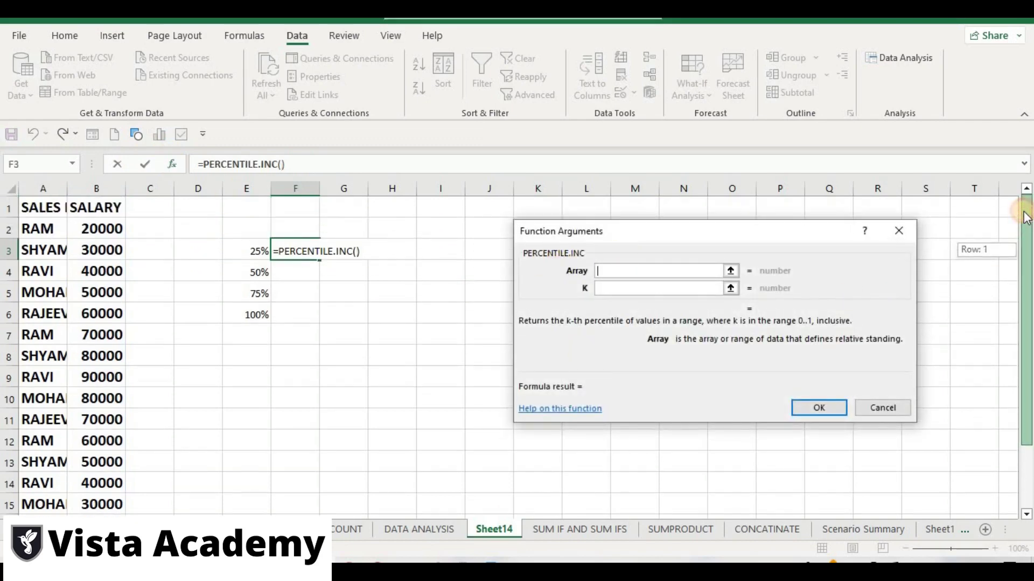
click(111, 232)
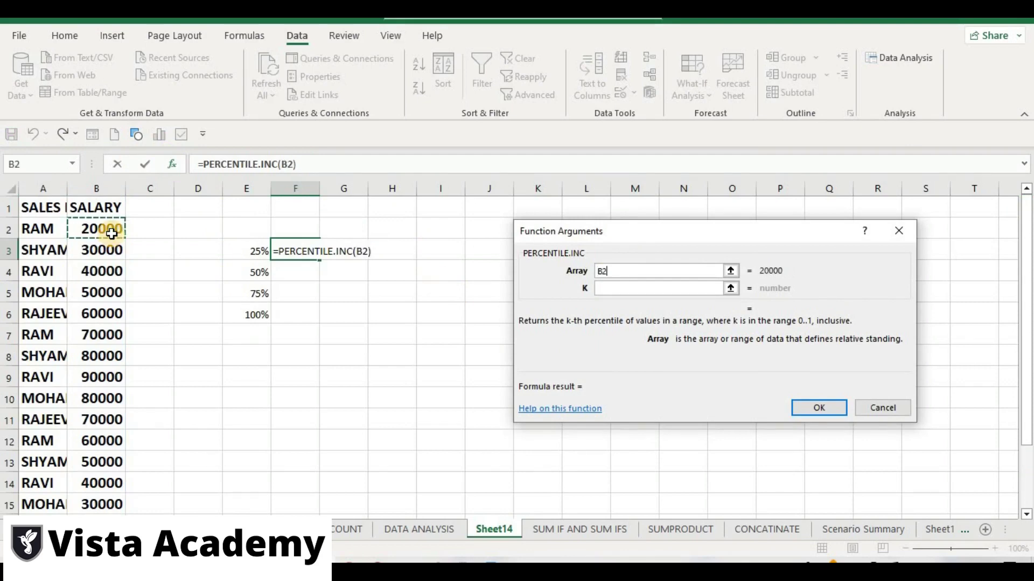
drag(111, 232, 105, 506)
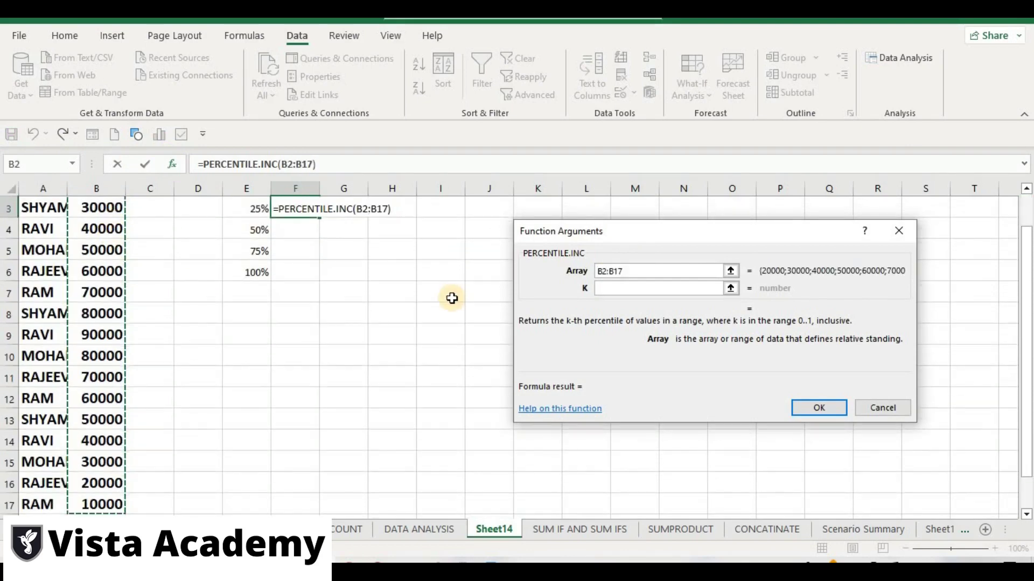
click(604, 293)
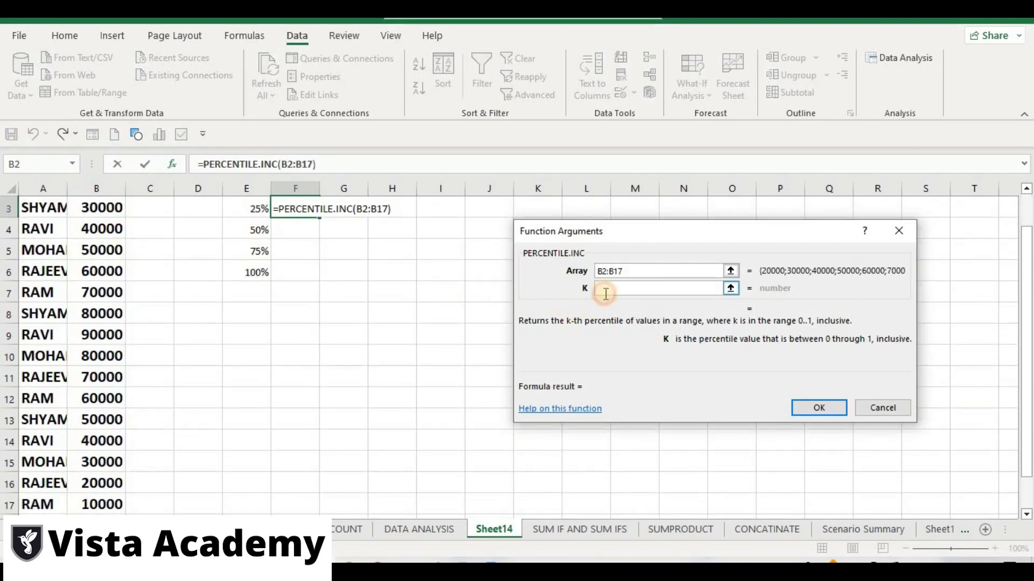
click(261, 209)
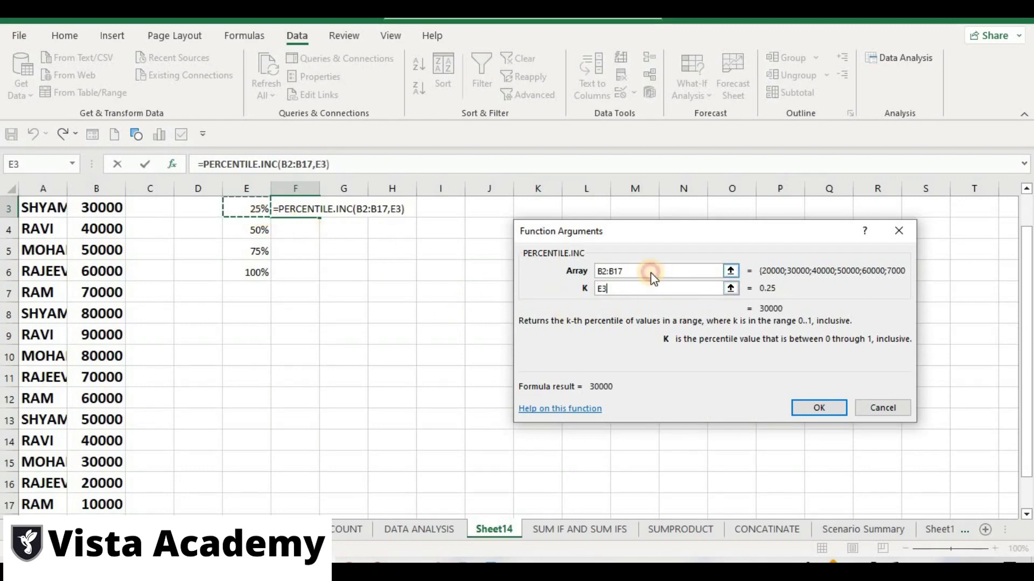
Step: Make the Array reference absolute as $B$2:$B$17, and fill the F3 formula down to F6
drag(650, 272, 596, 270)
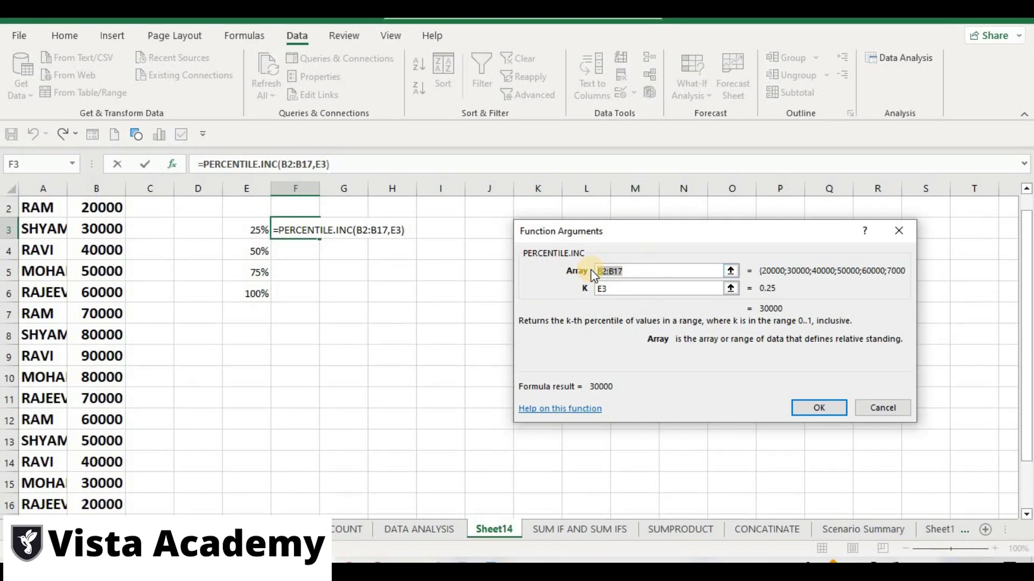
key(F4)
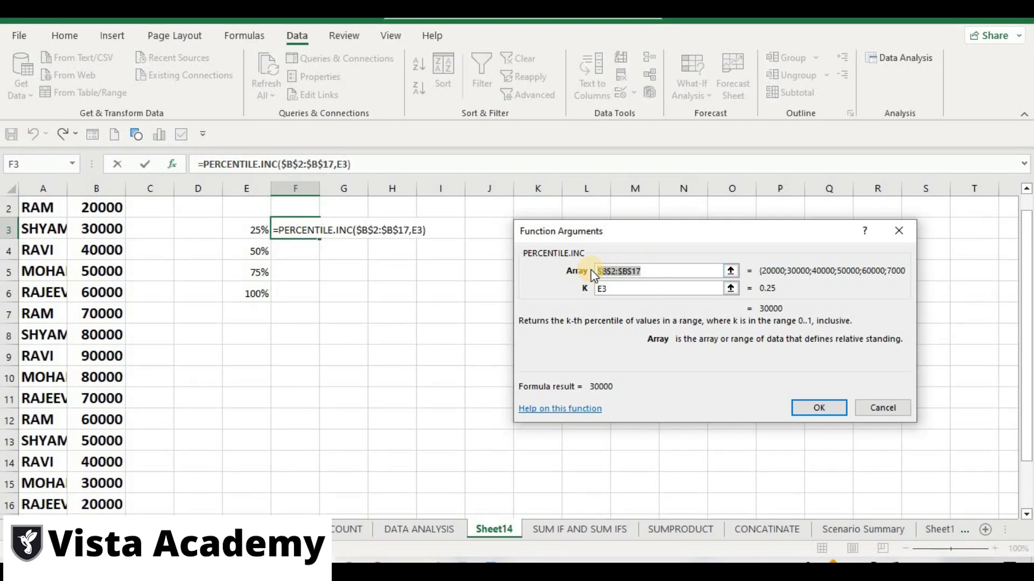
click(813, 410)
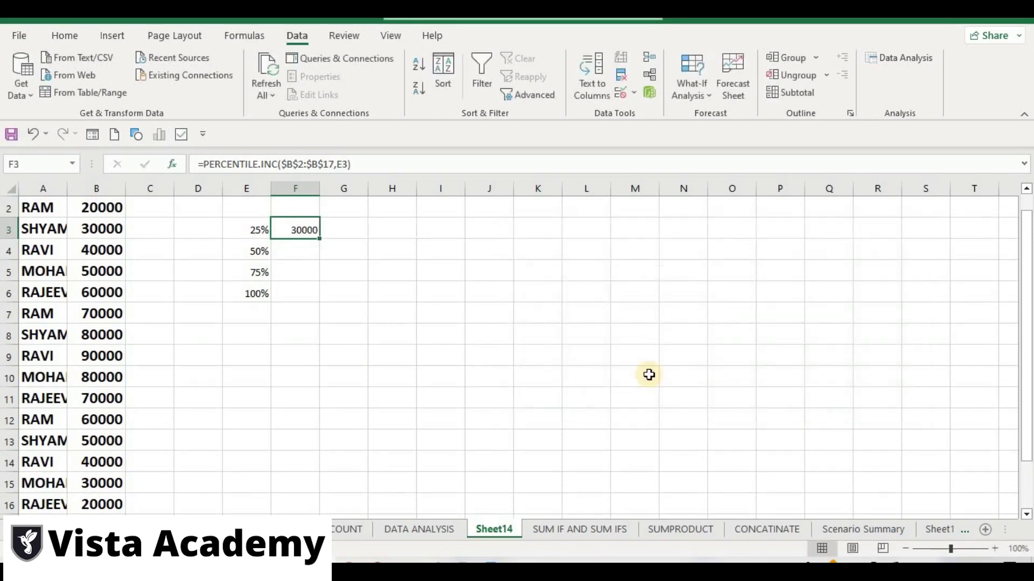
double_click(321, 242)
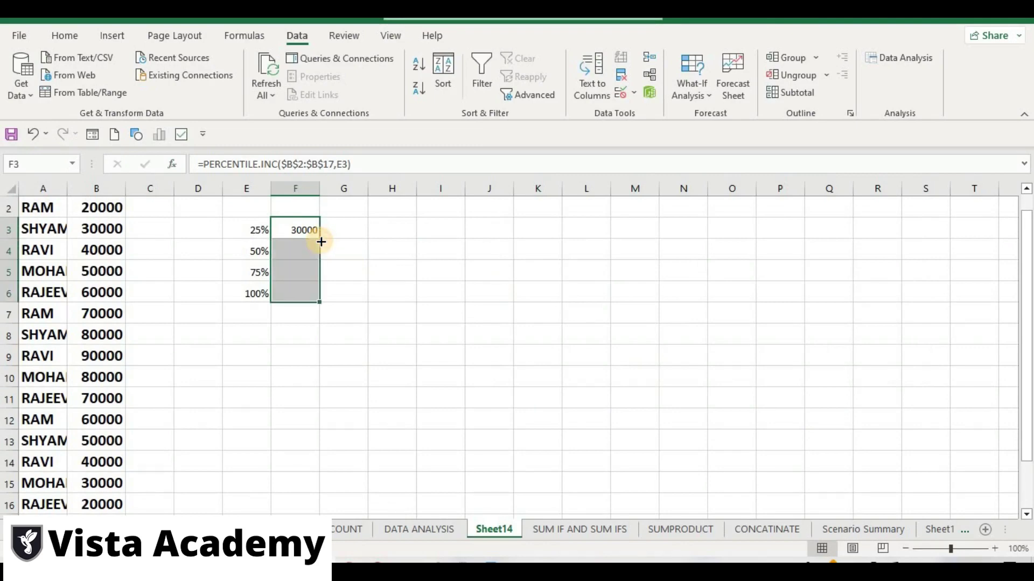
Step: Examine the percentile results in F3:F6 against the matching percentages in column E
click(301, 229)
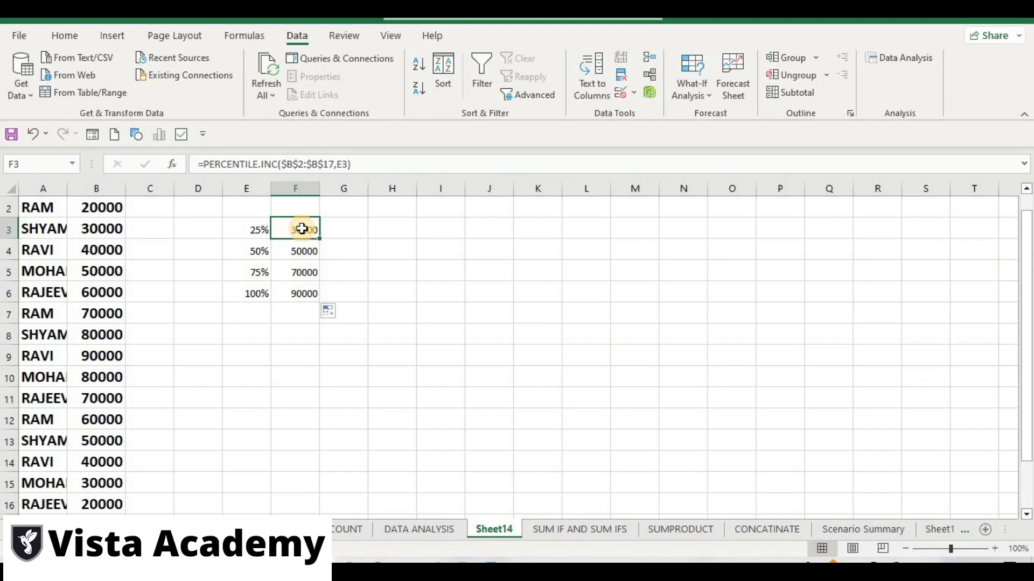
click(254, 231)
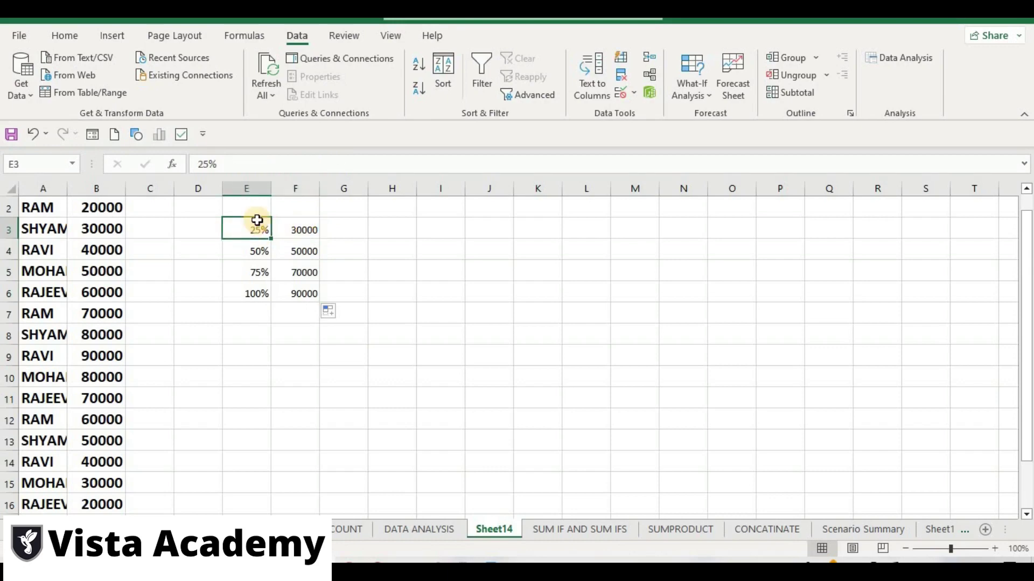
click(303, 226)
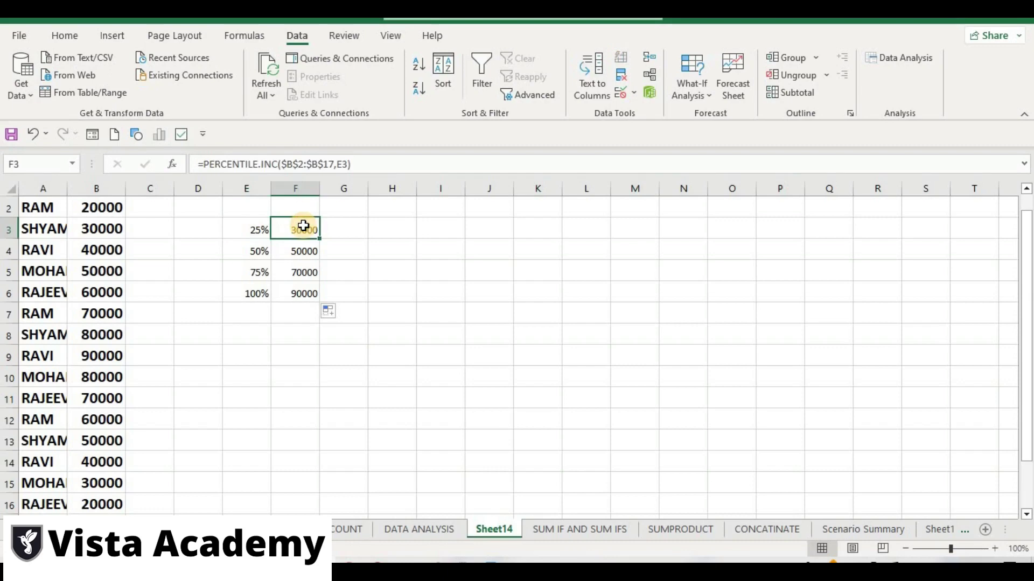
key(Up)
scroll(303, 226, up, 1)
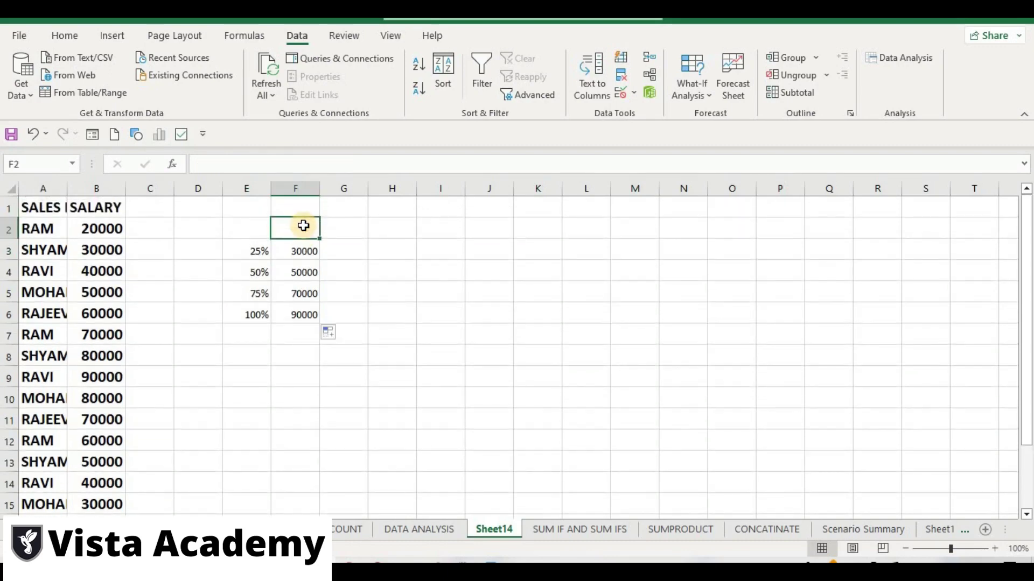
key(Down)
key(Down)
key(Down)
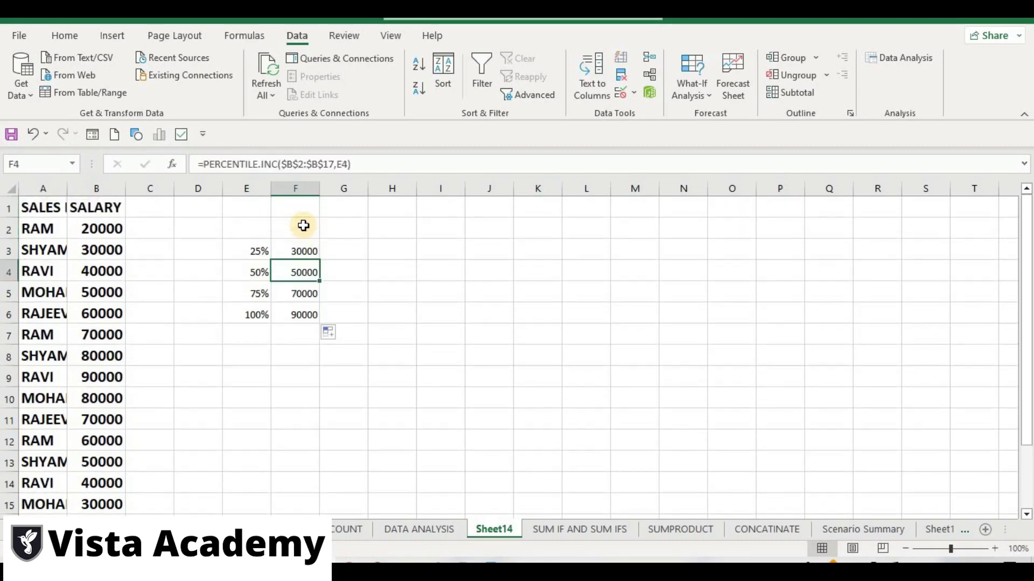
key(Up)
key(Up)
key(Up)
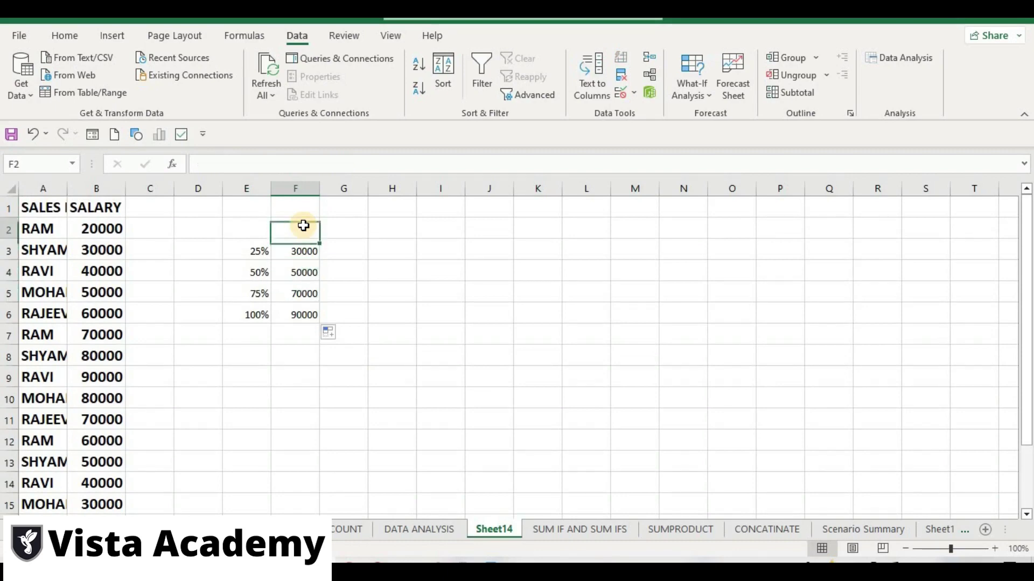
key(Down)
key(Down)
key(Down)
key(Down)
key(Down)
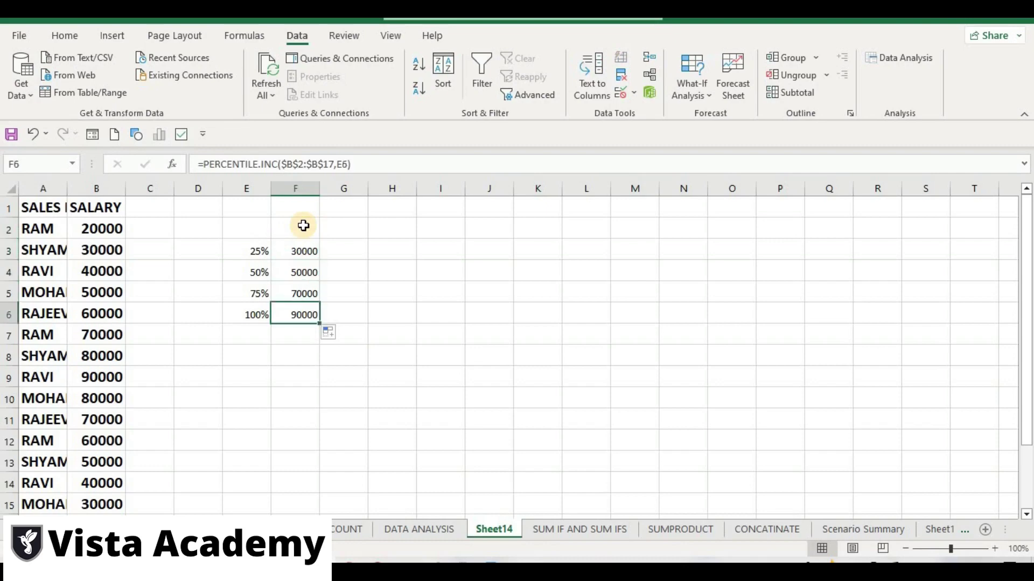
key(Up)
key(Up)
key(Up)
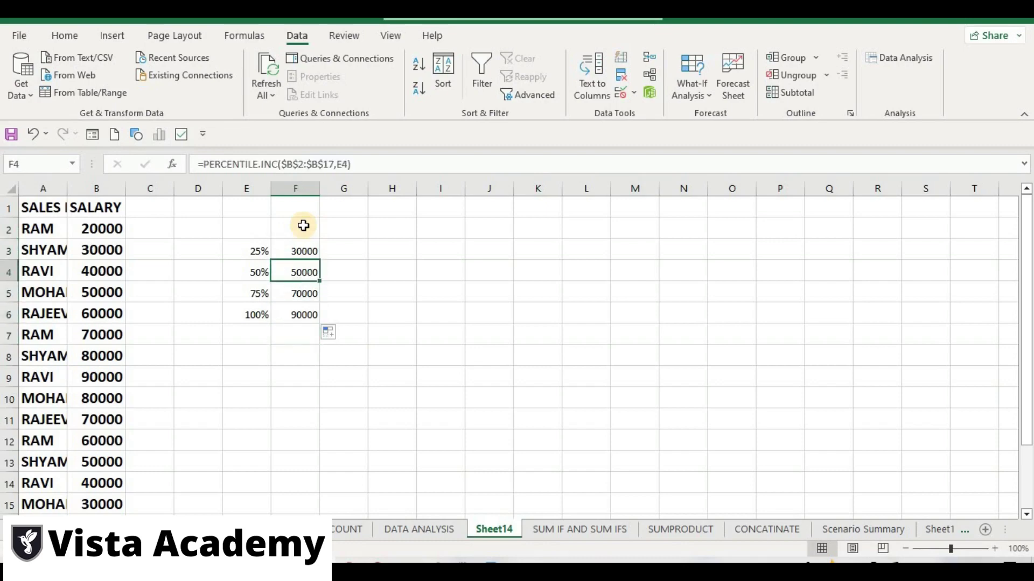
Step: Enter the header PERCENTILE in E2 above the percentages
key(Up)
key(Up)
key(Left)
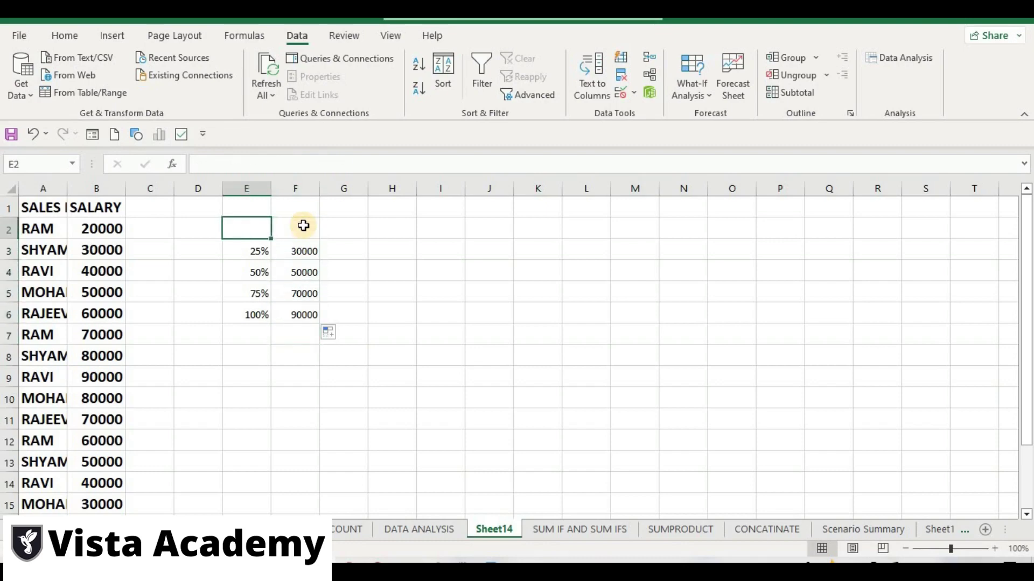
text(PRT)
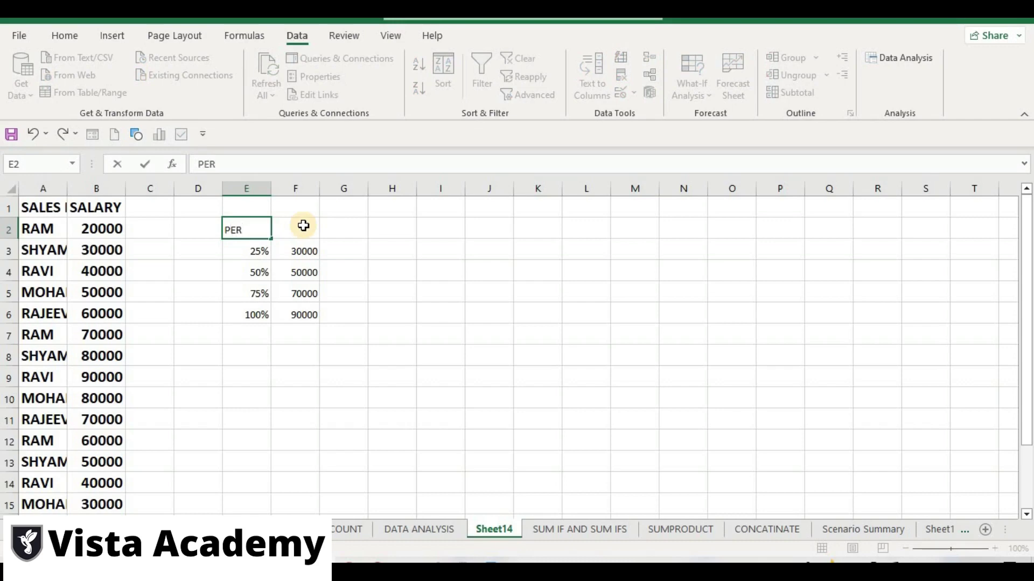
text(CENTILE)
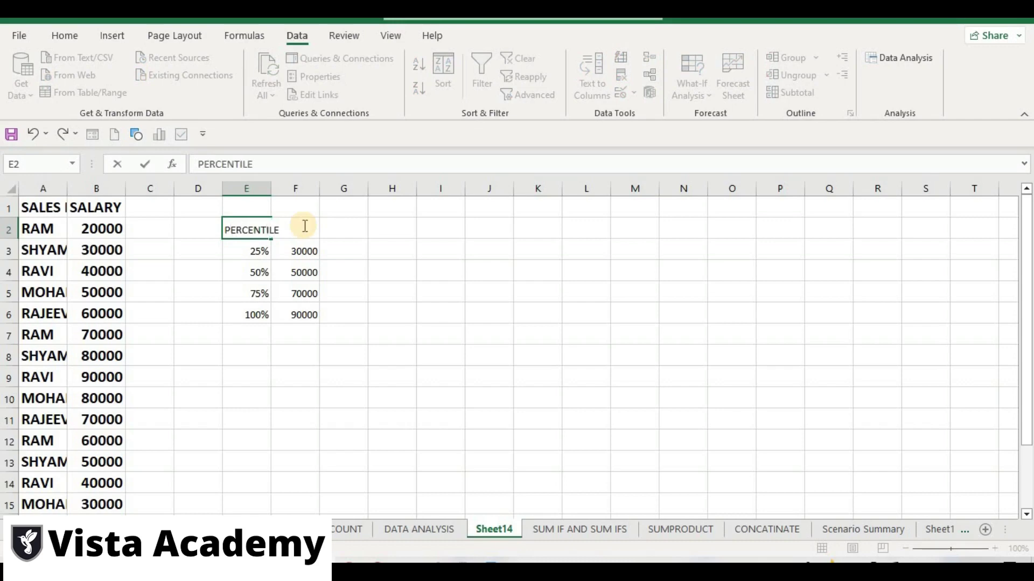
key(Return)
key(Return)
key(Return)
key(Return)
key(Return)
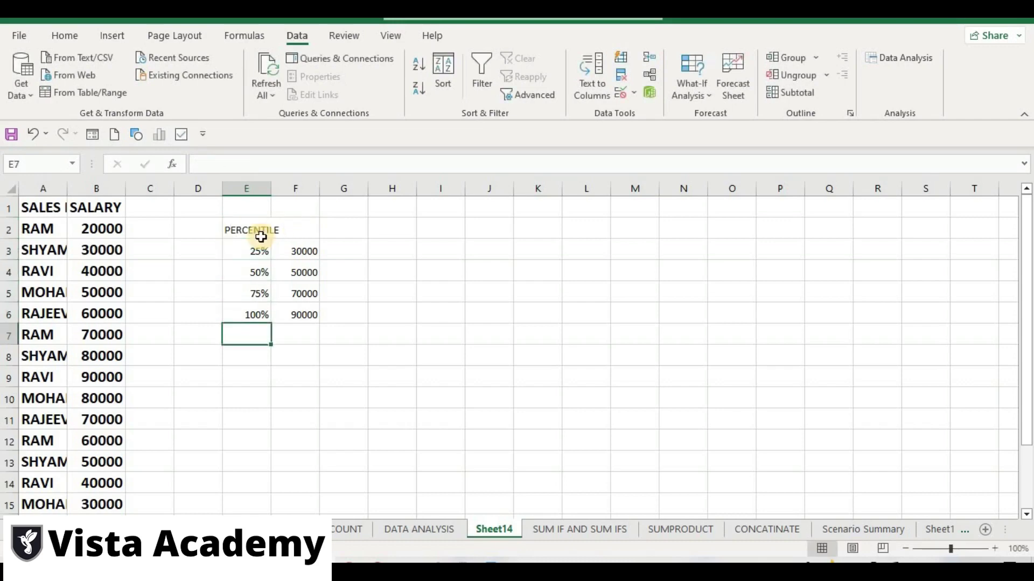
Step: Go through the Excel Add-ins manager in Excel Options and confirm the add-in selection with Analysis ToolPak enabled
click(385, 376)
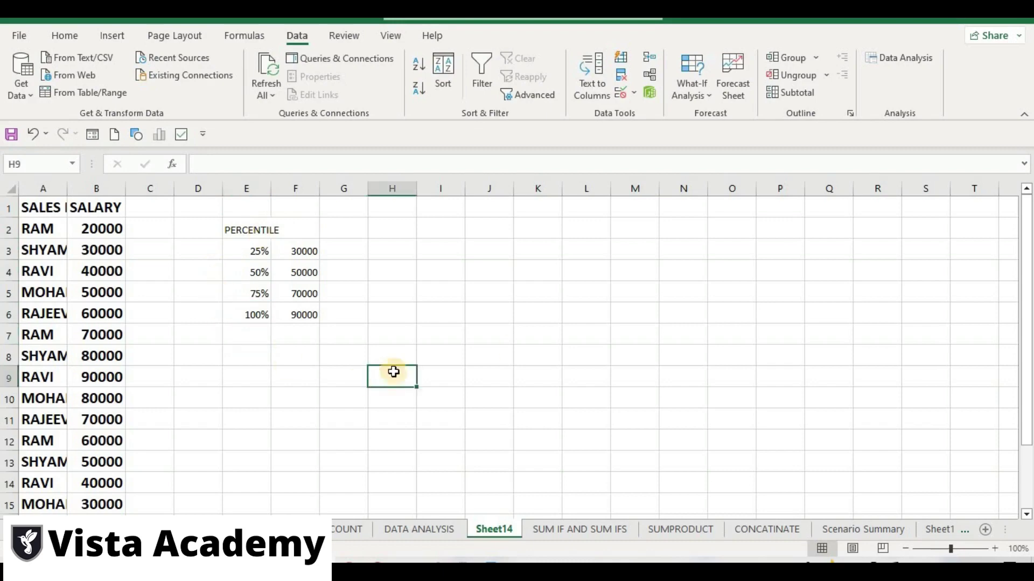
click(526, 350)
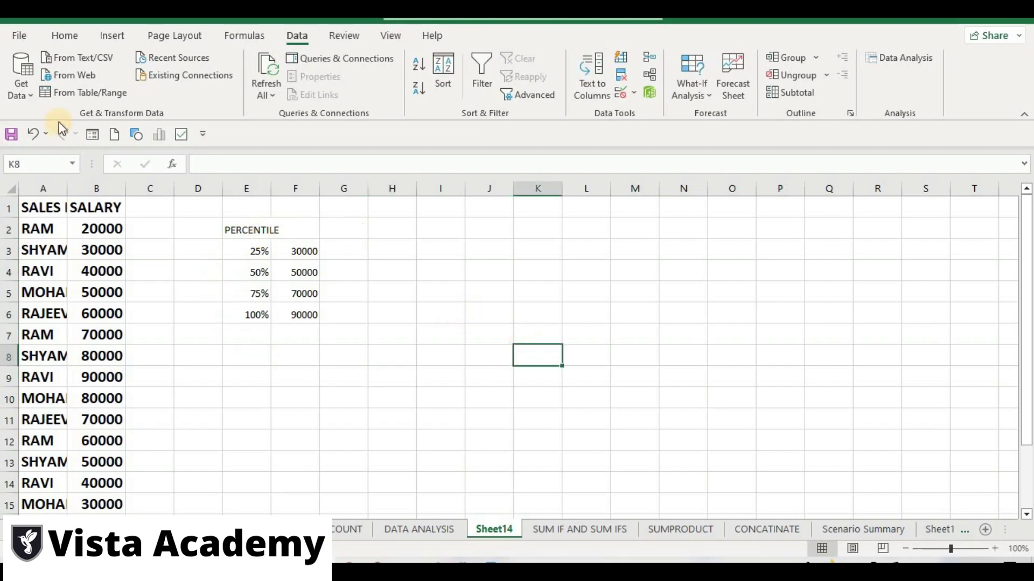
click(17, 35)
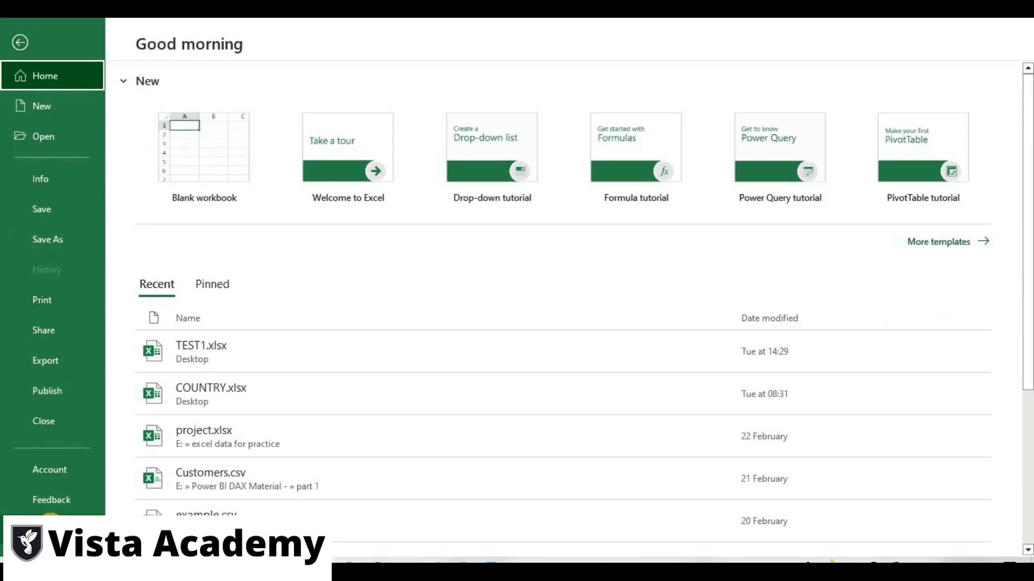
key(Escape)
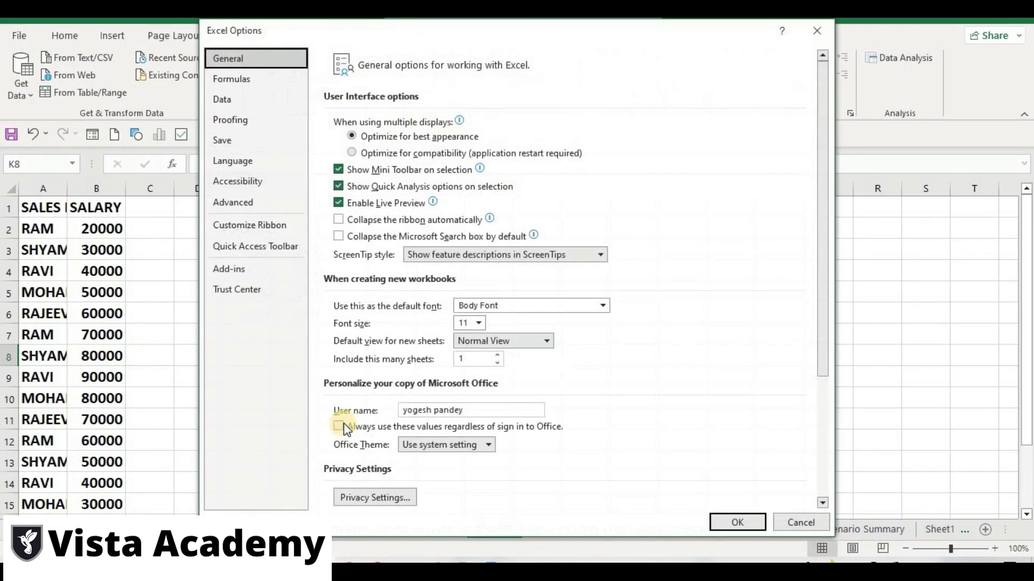
click(252, 276)
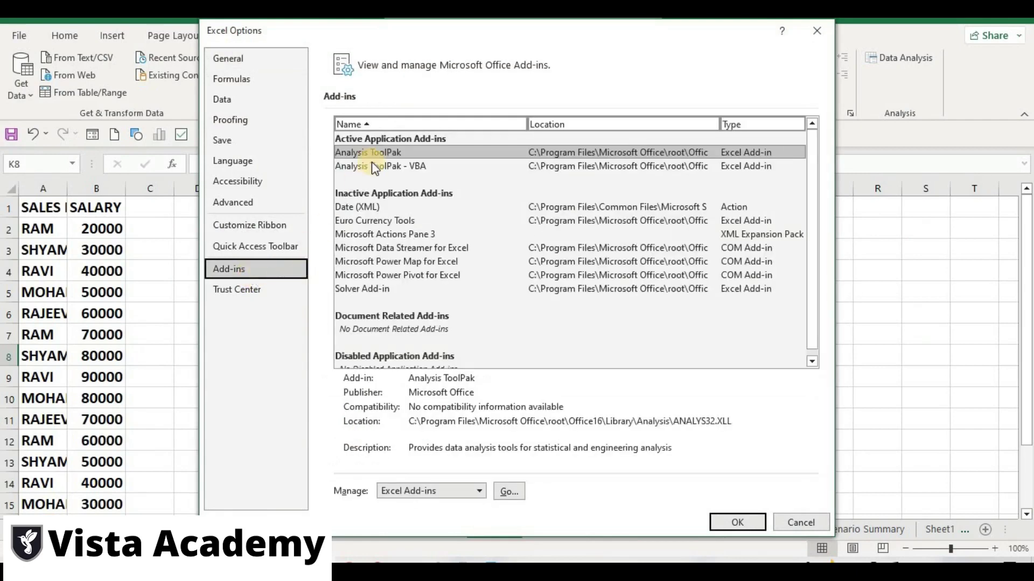
click(507, 490)
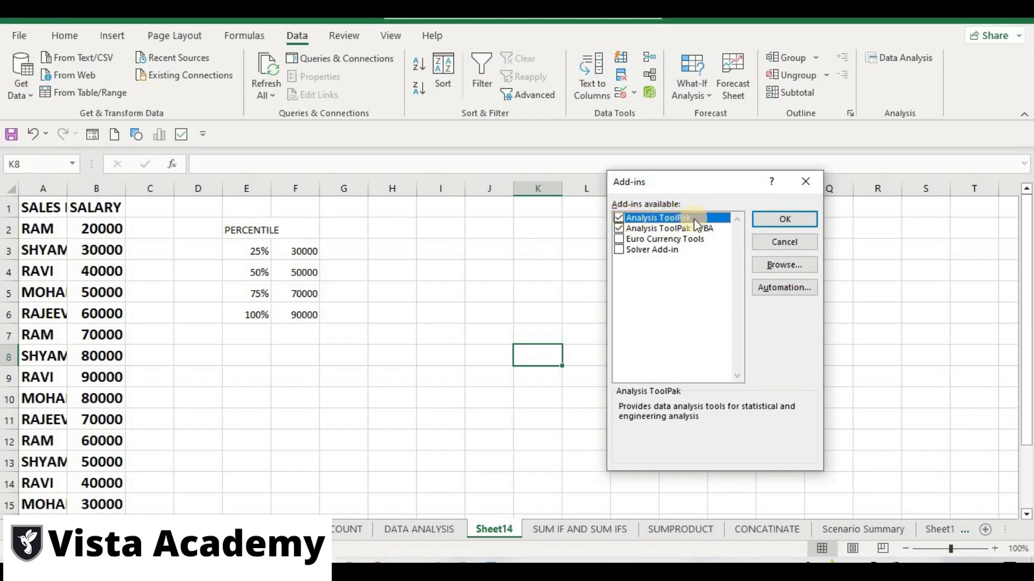
click(768, 219)
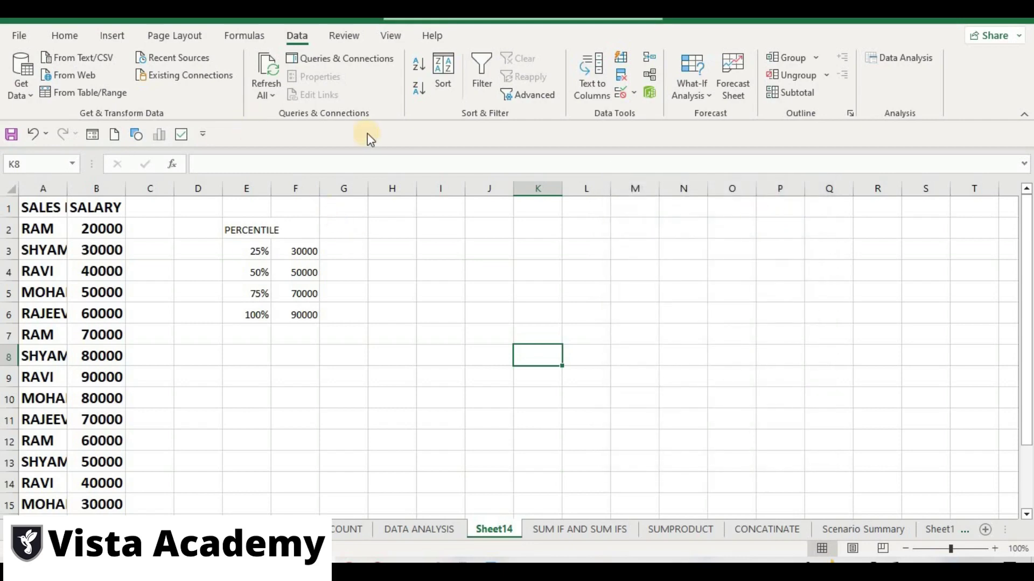
Step: Start a Descriptive Statistics analysis from the Data Analysis tools and set its input range to $B$1:$B$17
click(907, 57)
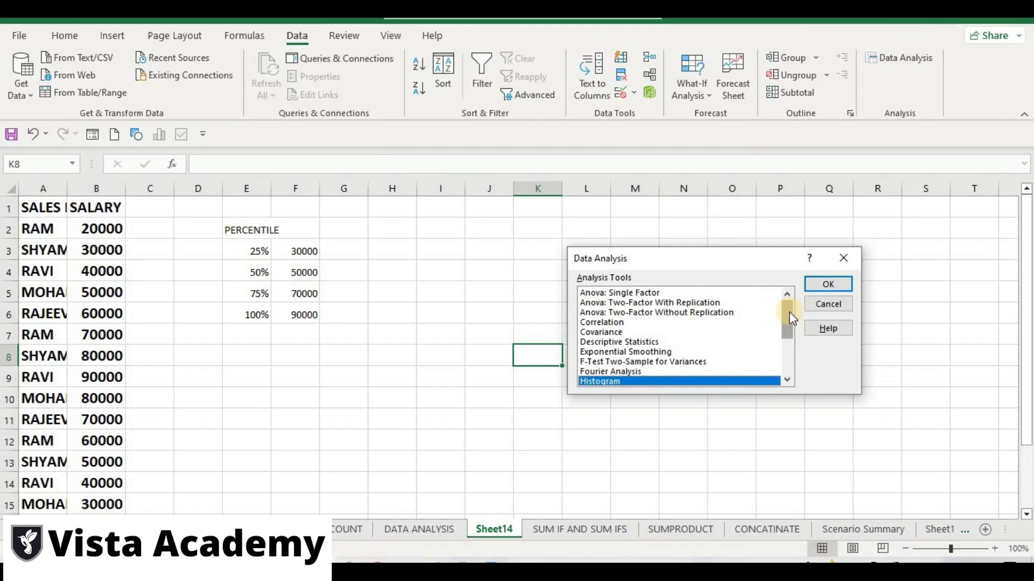
click(656, 344)
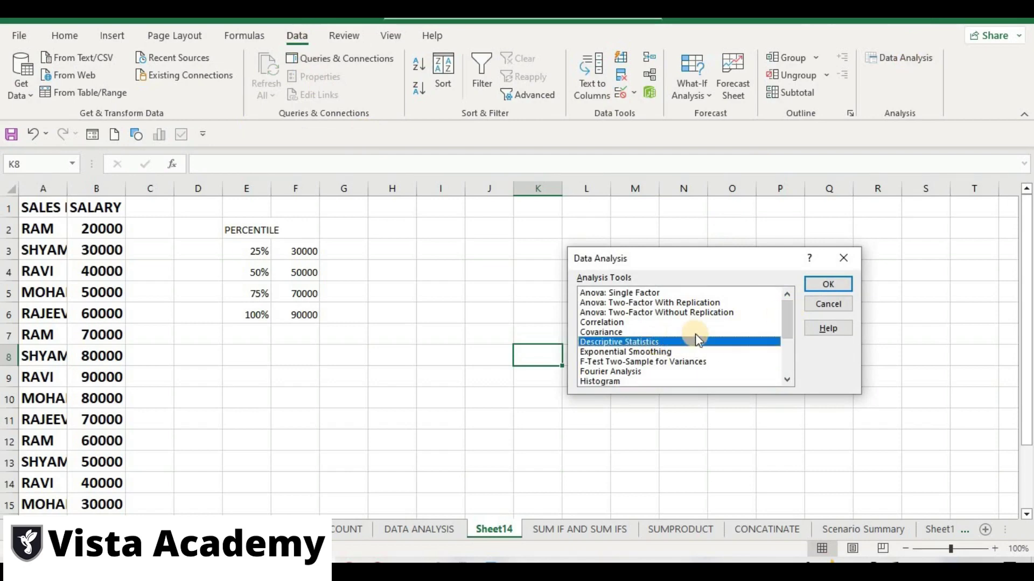
click(815, 282)
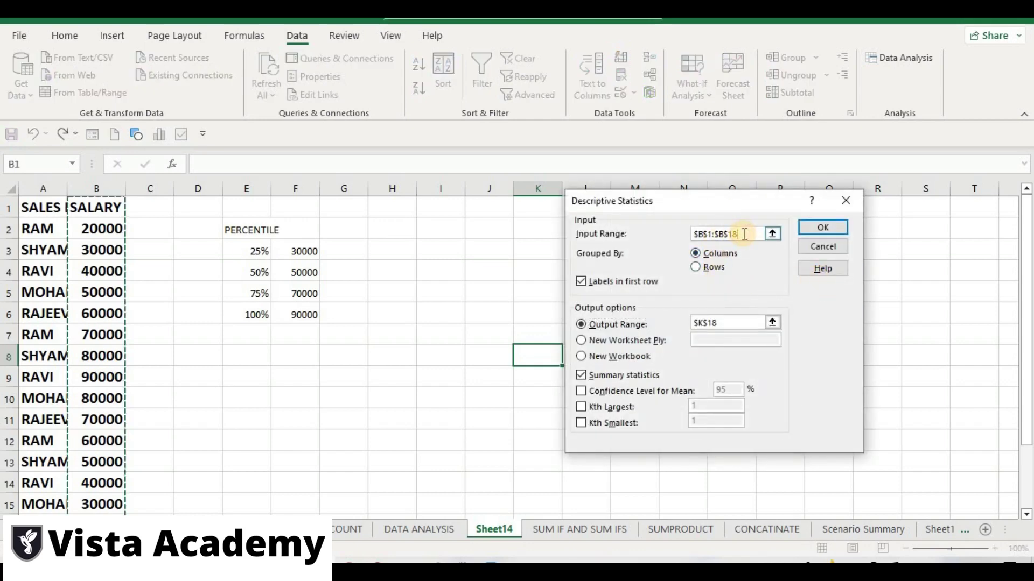
key(BackSpace)
key(BackSpace)
key(BackSpace)
key(BackSpace)
key(BackSpace)
key(BackSpace)
key(BackSpace)
key(BackSpace)
key(BackSpace)
key(BackSpace)
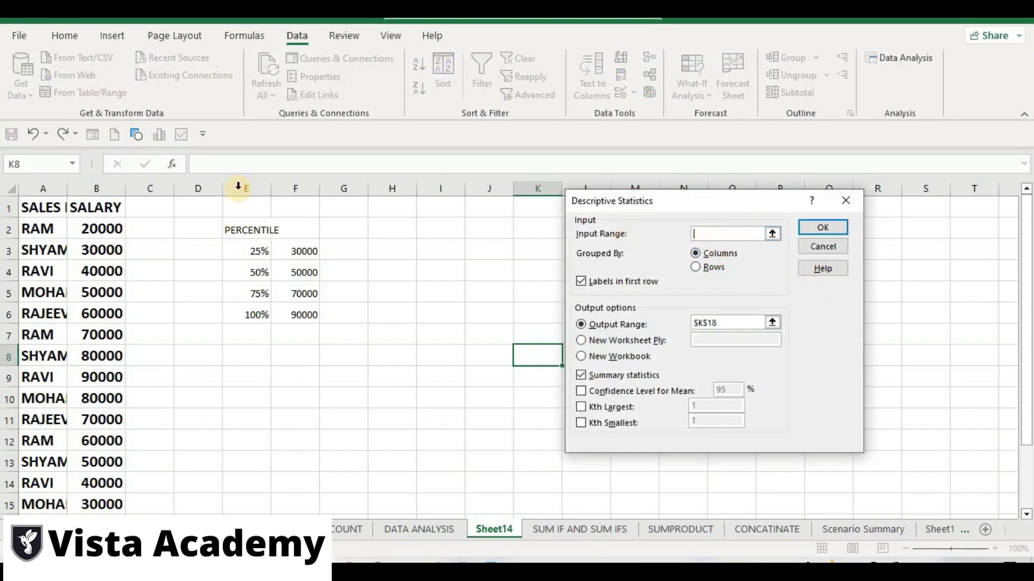
click(117, 203)
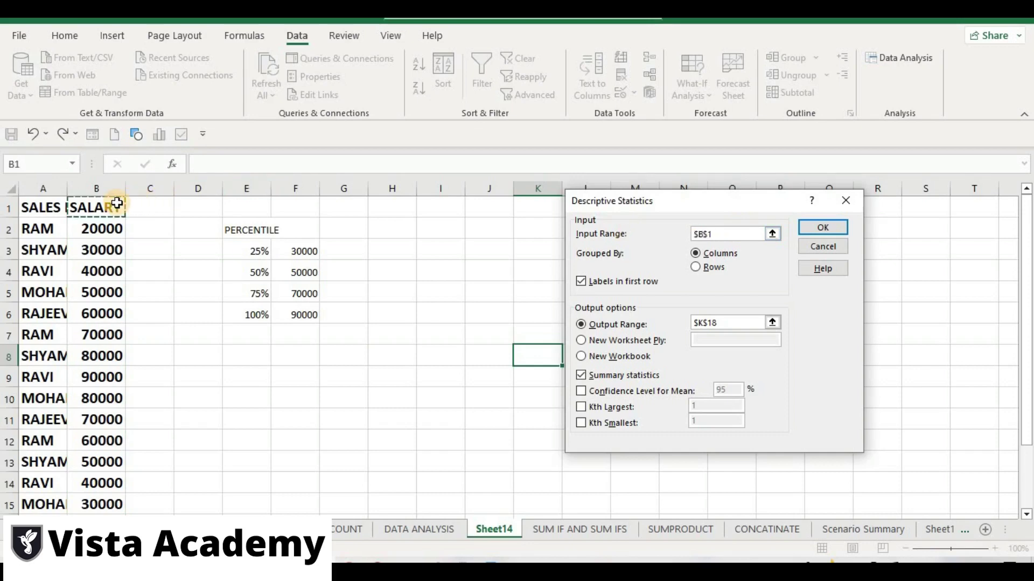
key(ctrl+shift+Down)
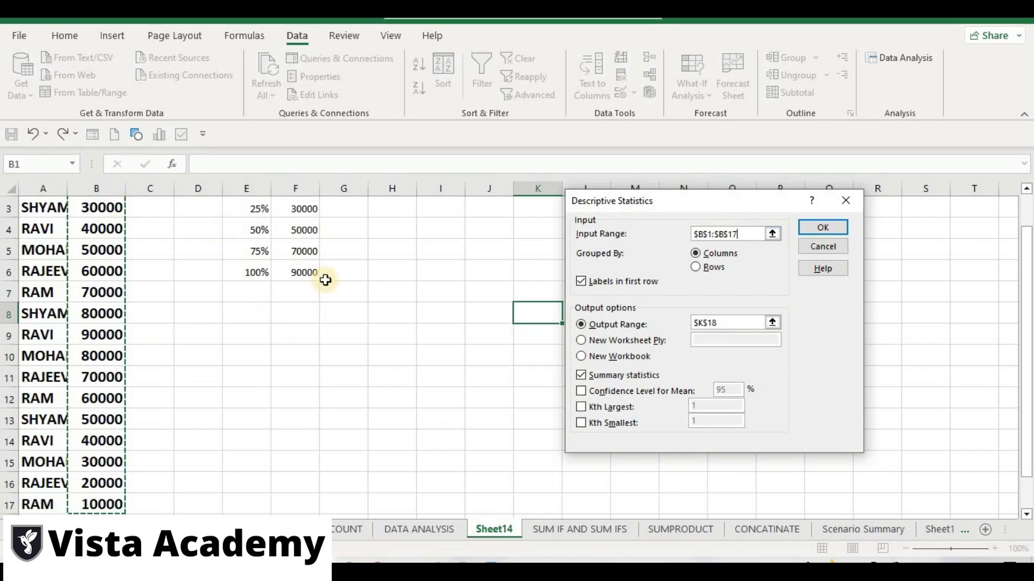
drag(1028, 371, 1008, 230)
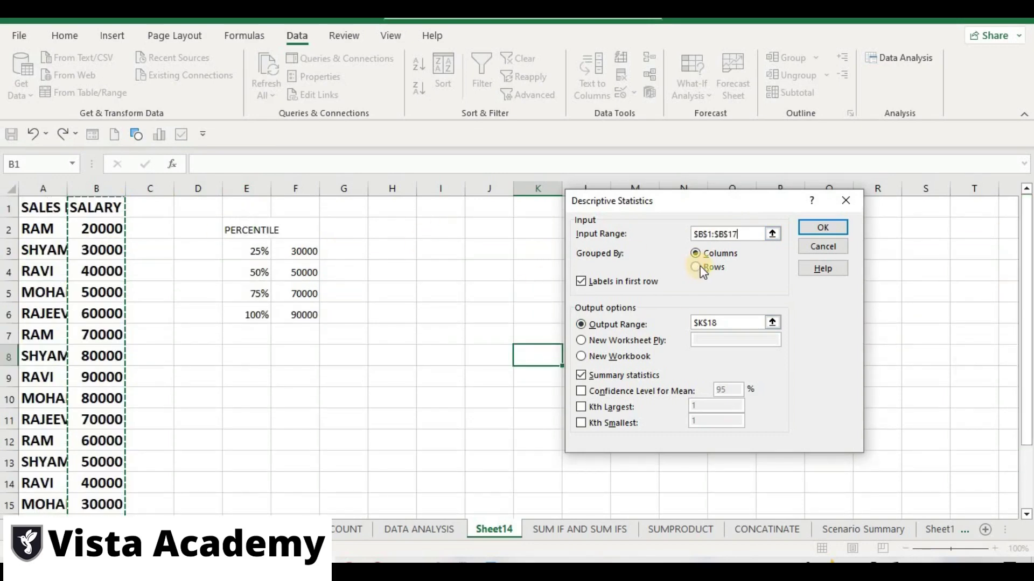
Step: Set the output range to $K$8 with summary statistics included and generate the descriptive statistics
click(723, 326)
key(BackSpace)
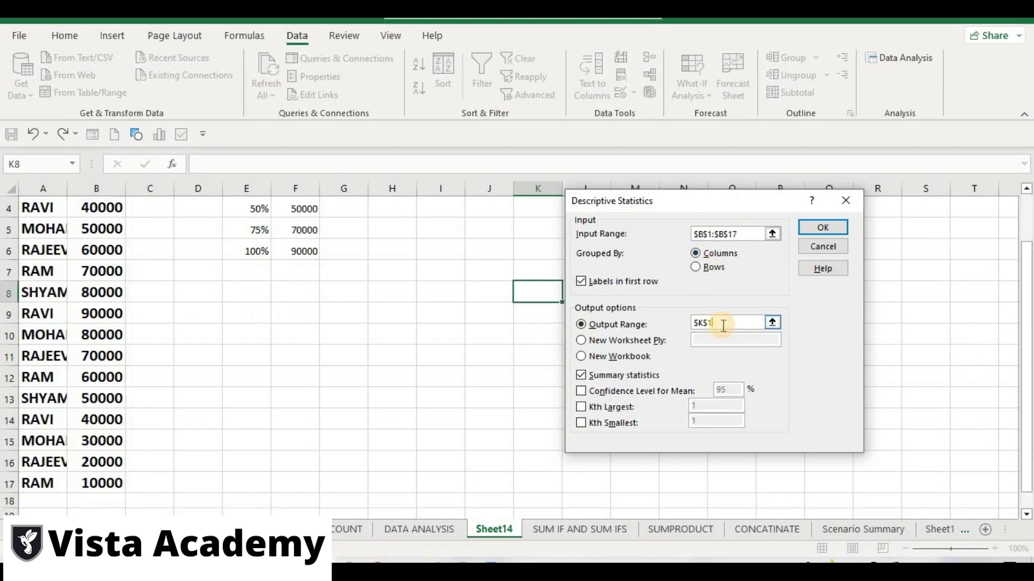
click(543, 294)
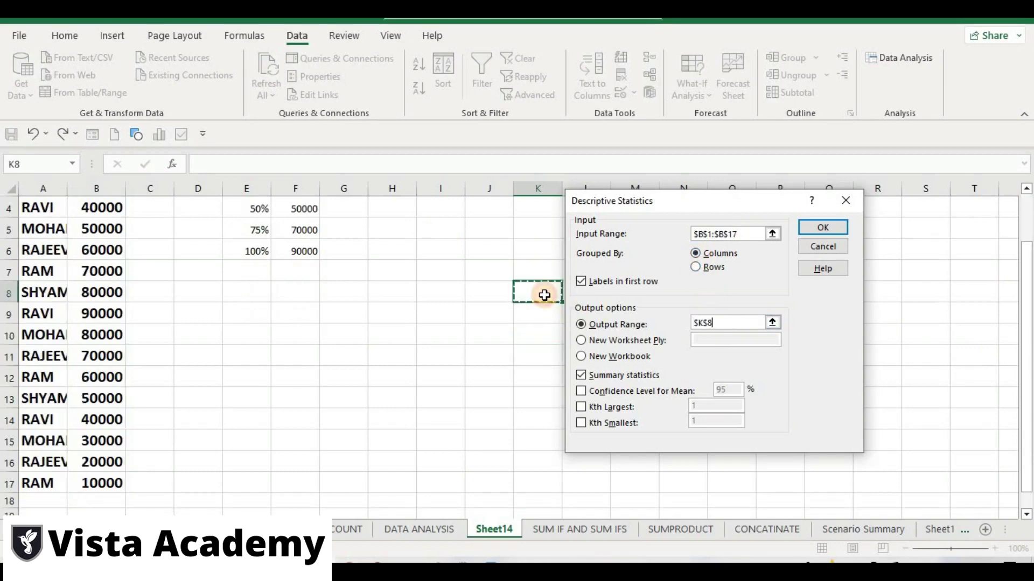
click(582, 375)
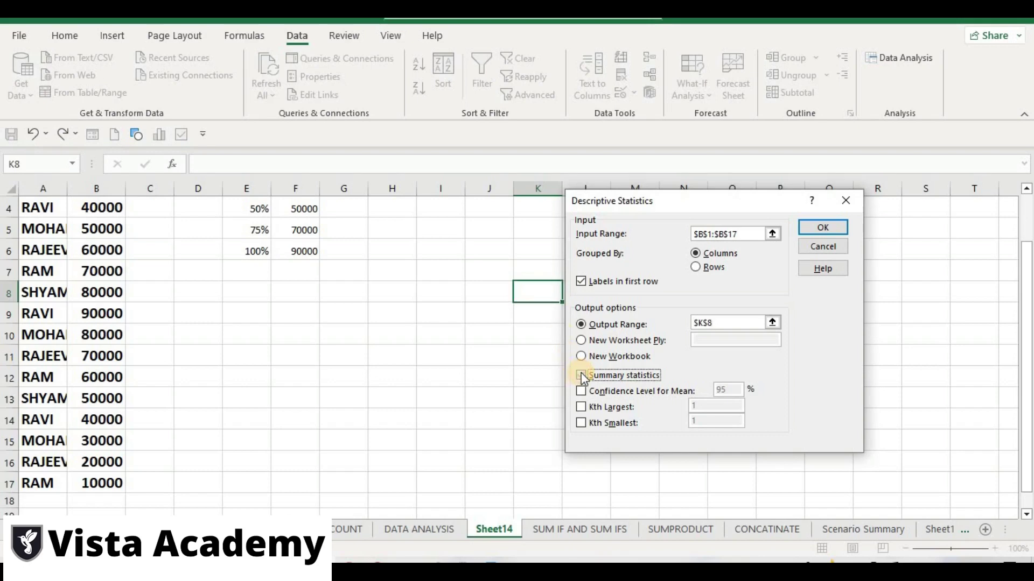
click(818, 227)
Step: Auto-fit the width of column K to the statistic labels in the salary summary table
click(677, 332)
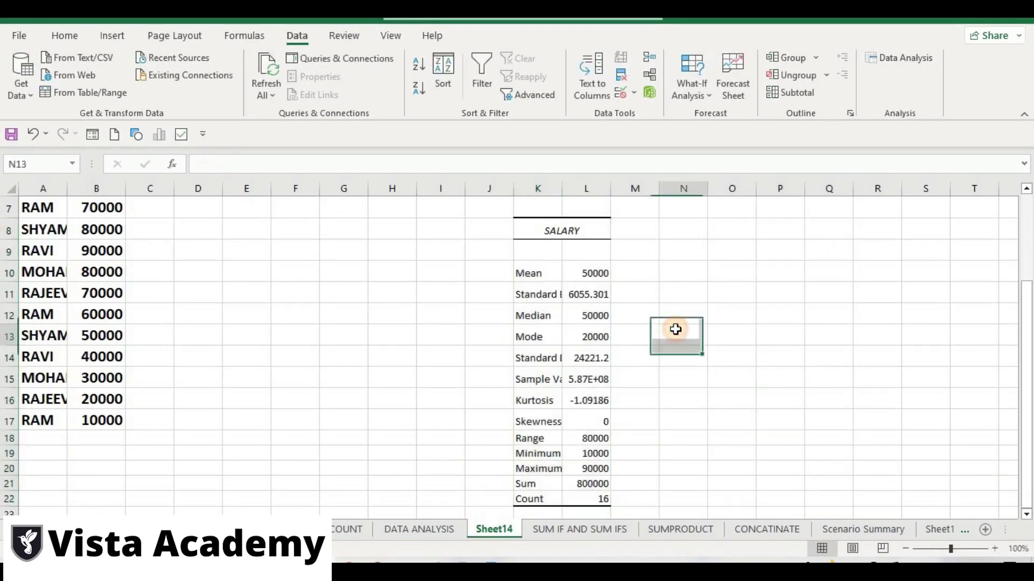
click(538, 267)
click(537, 294)
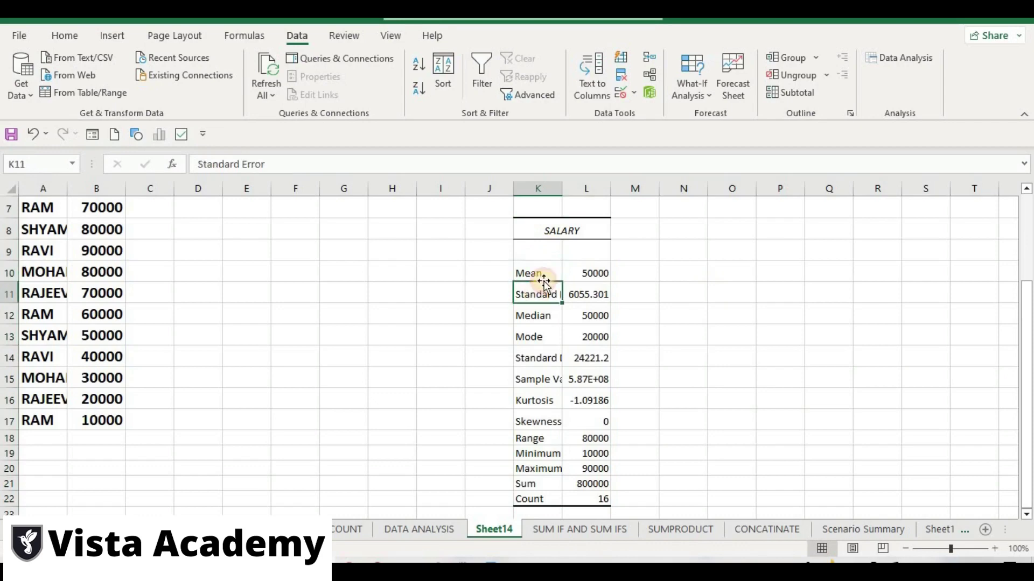
double_click(562, 189)
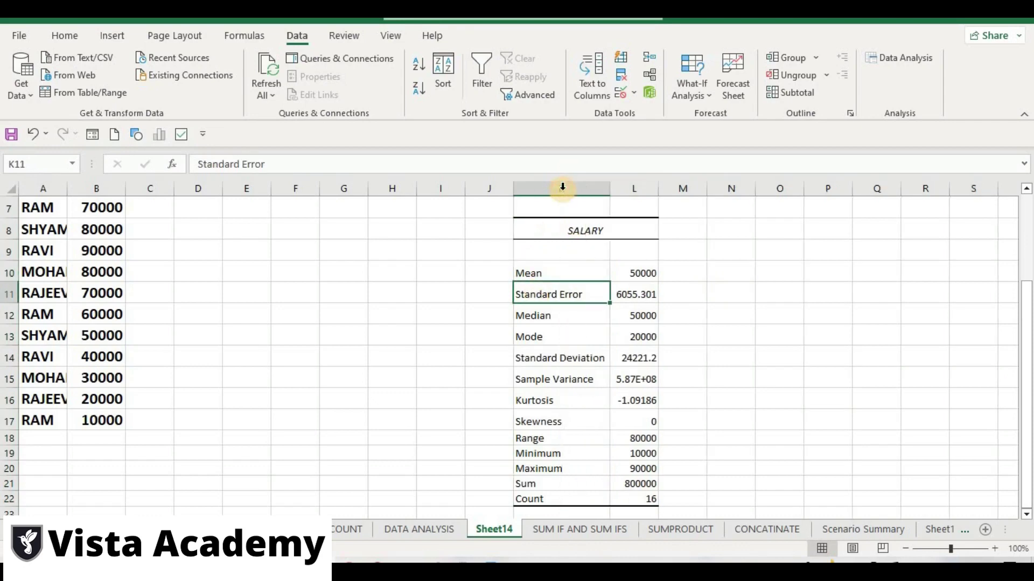
Step: Examine the salary statistics from Median down to Count, including the Minimum and Maximum values in column L
click(536, 316)
click(536, 341)
click(529, 379)
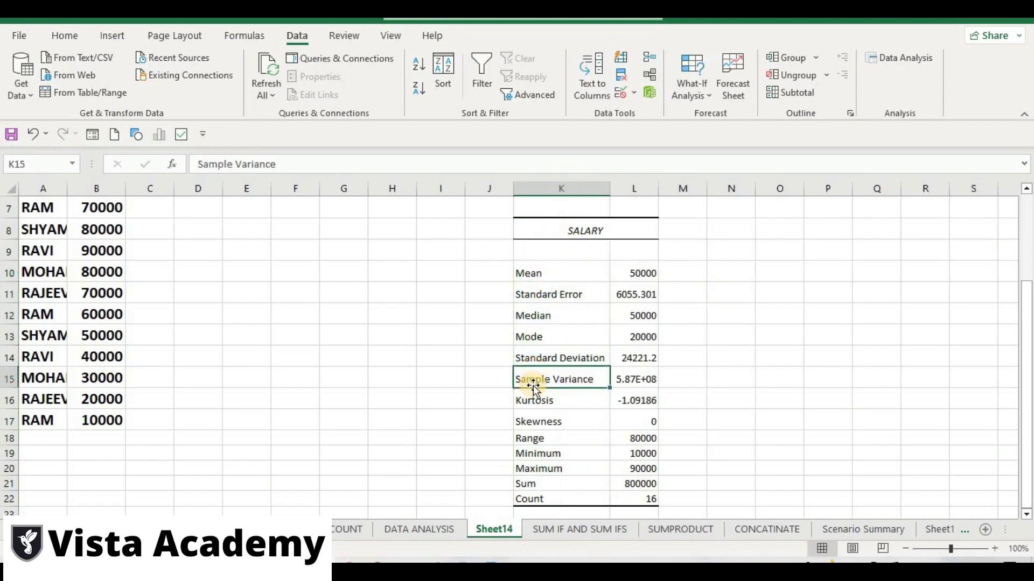
click(531, 398)
click(531, 421)
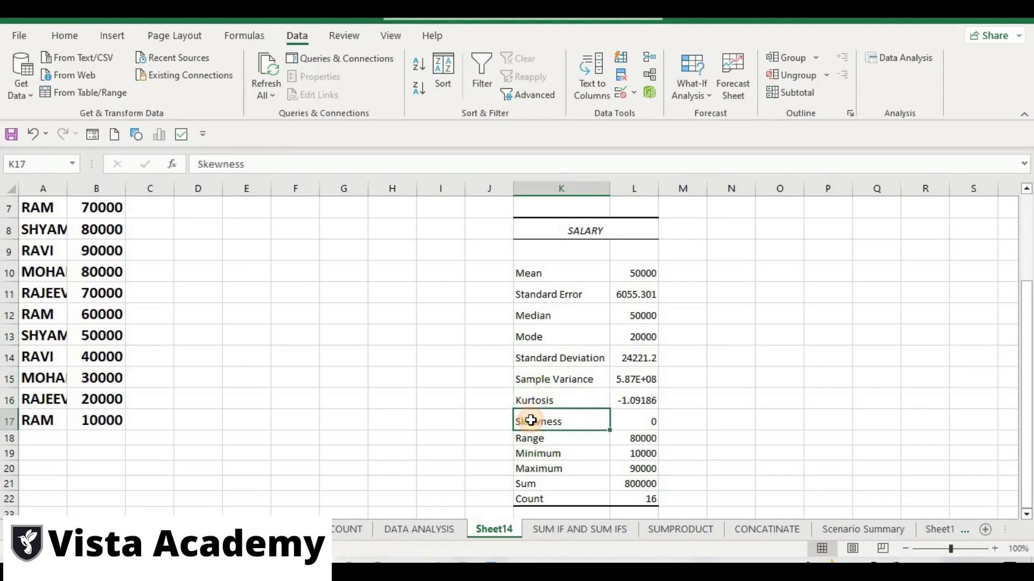
click(530, 439)
click(530, 468)
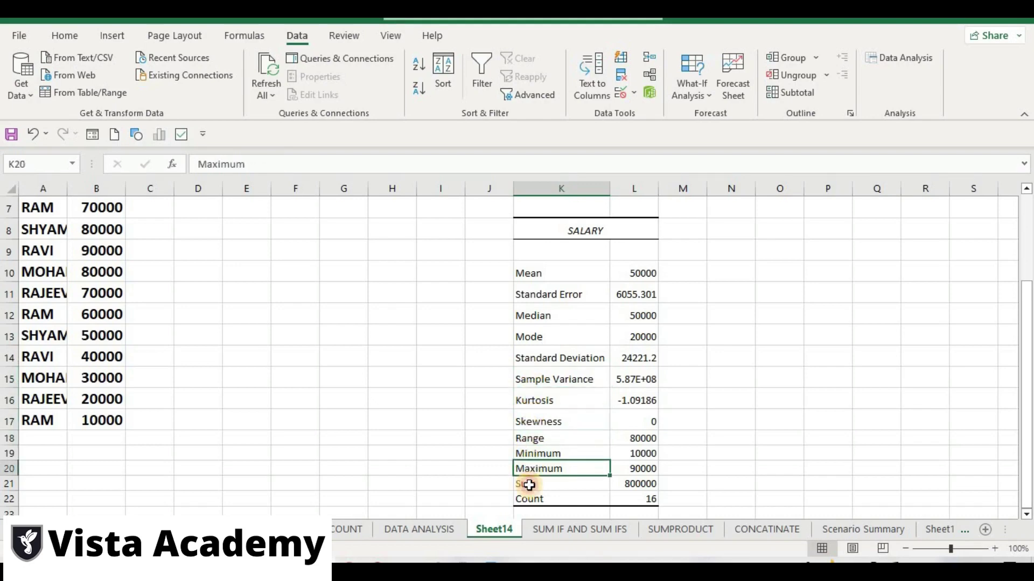
click(529, 483)
click(530, 498)
click(410, 393)
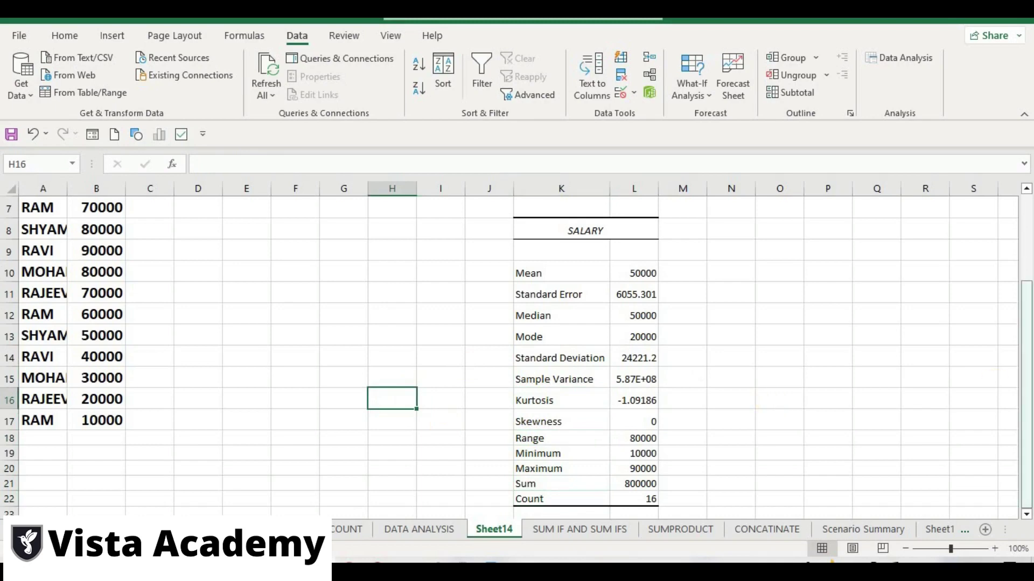
drag(1012, 280, 1009, 243)
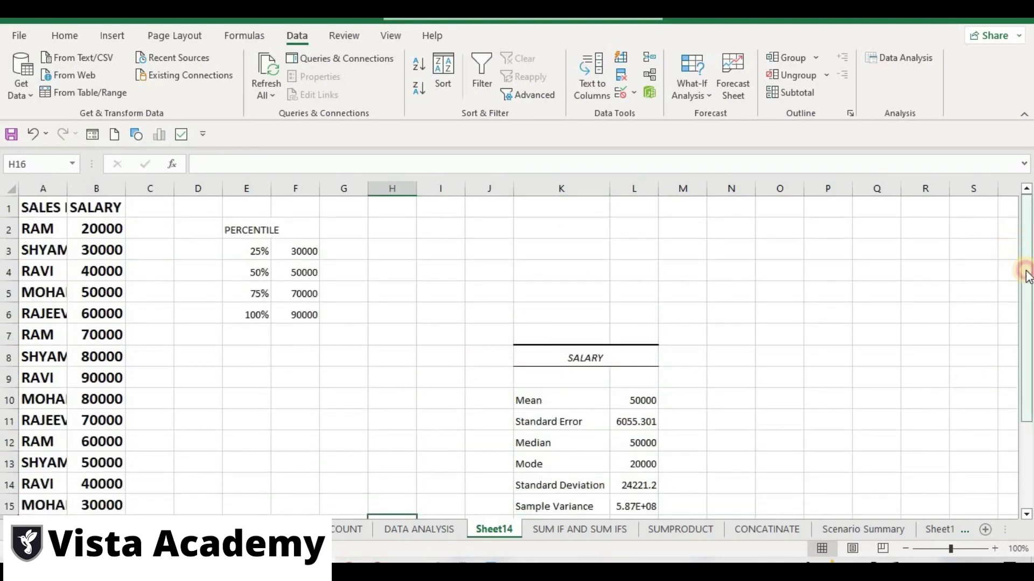
drag(1026, 272, 1026, 357)
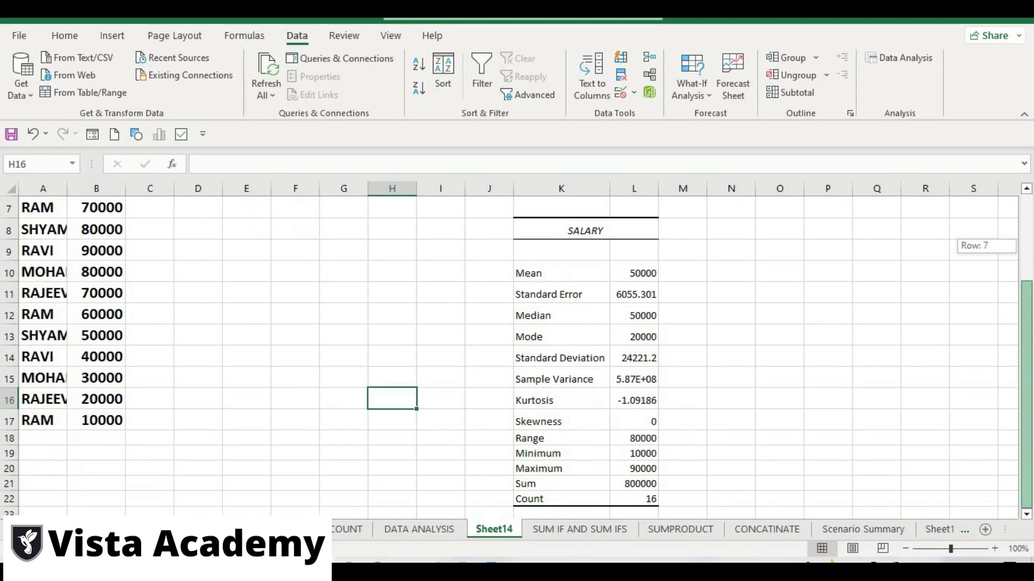
click(634, 454)
click(635, 468)
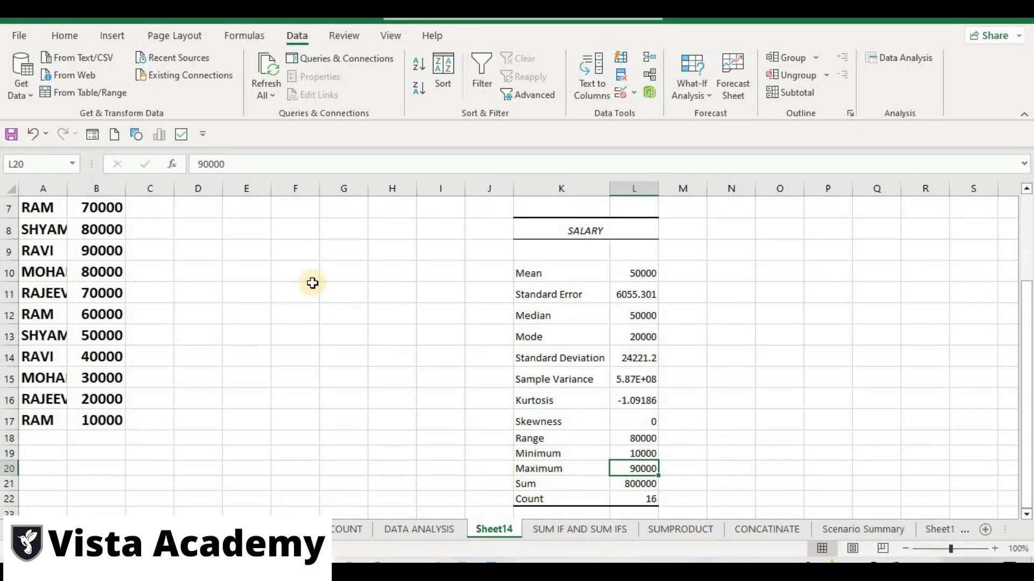
Step: Enter 10000 in F9 and 30000 in F10, and fill the series down to 90000 in F13
click(298, 257)
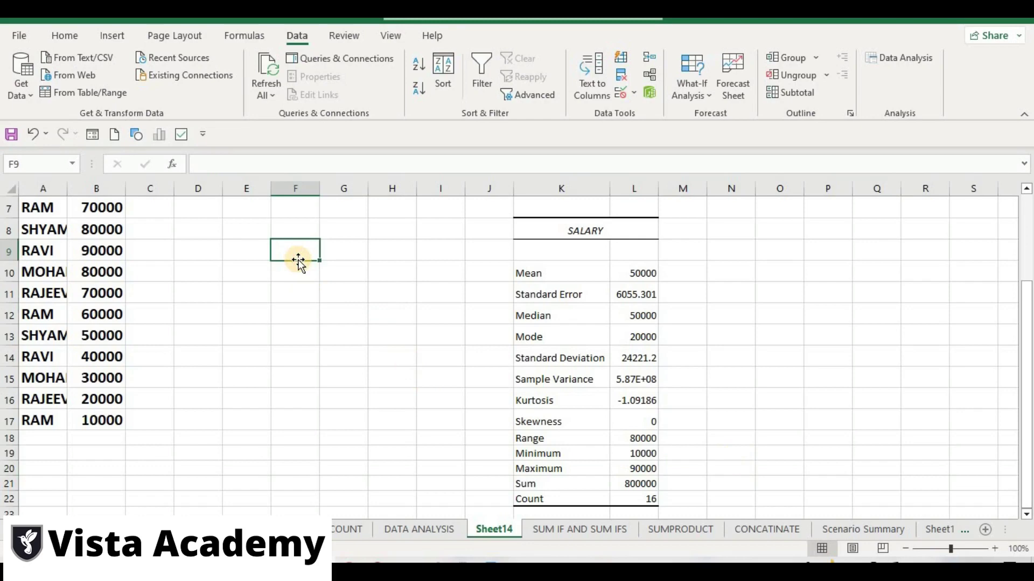
text(1)
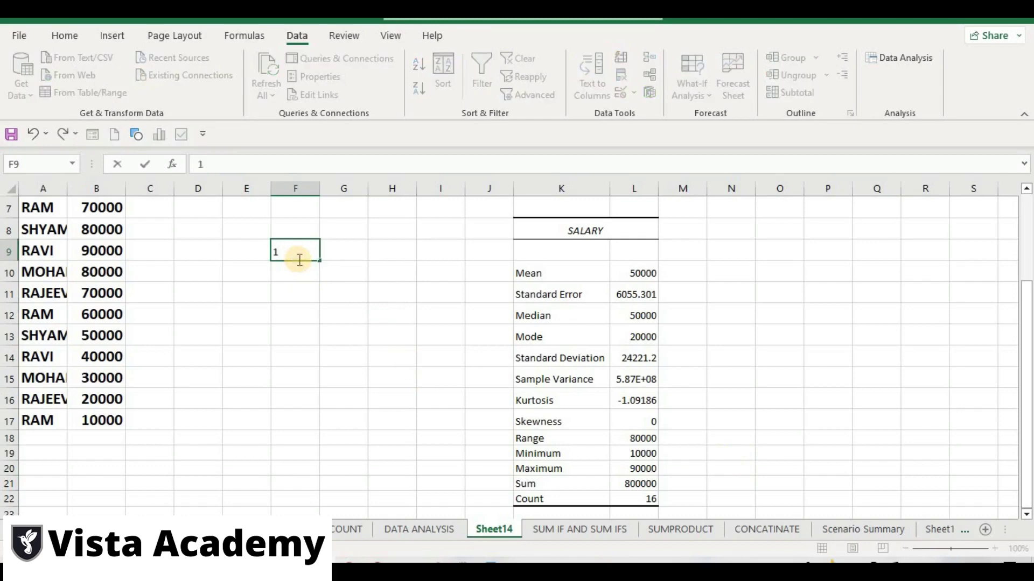
text(0000)
key(Return)
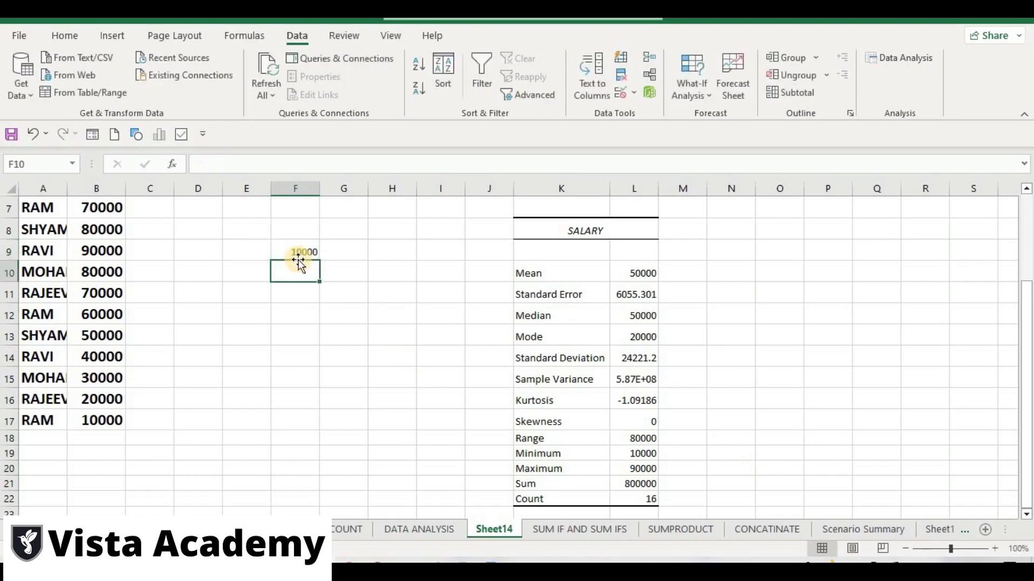
text(300)
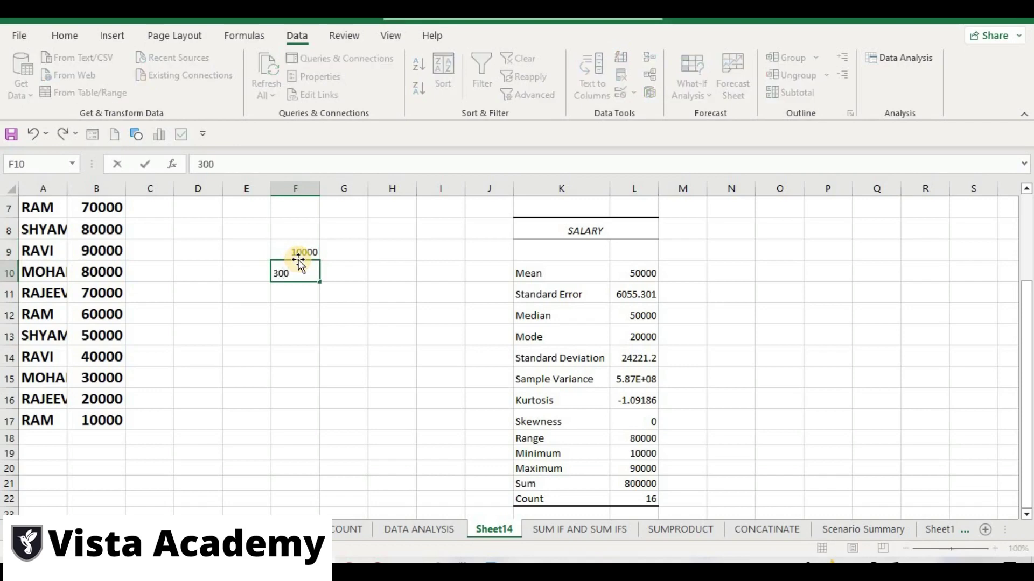
text(00)
key(Return)
drag(301, 254, 315, 351)
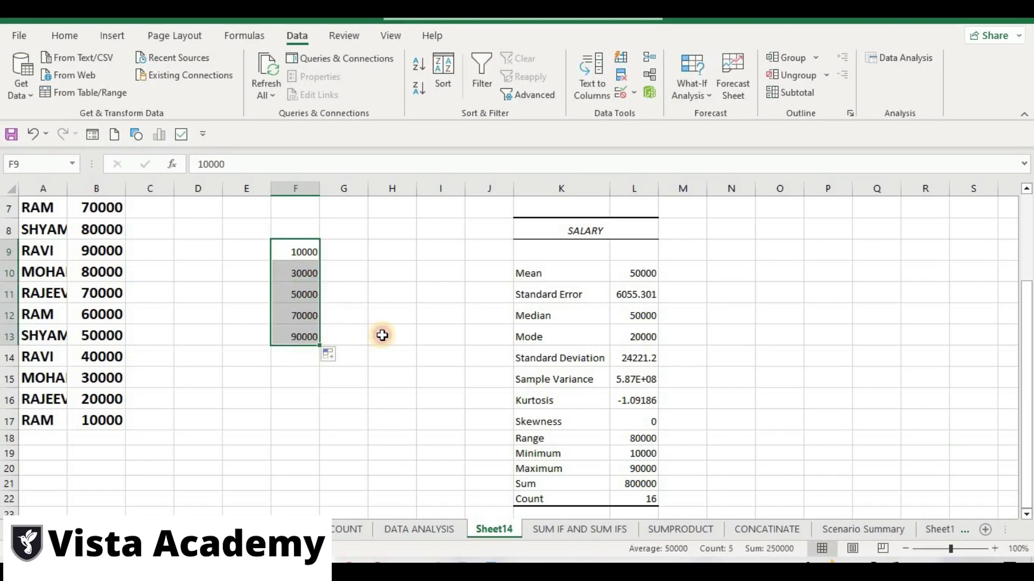
click(382, 335)
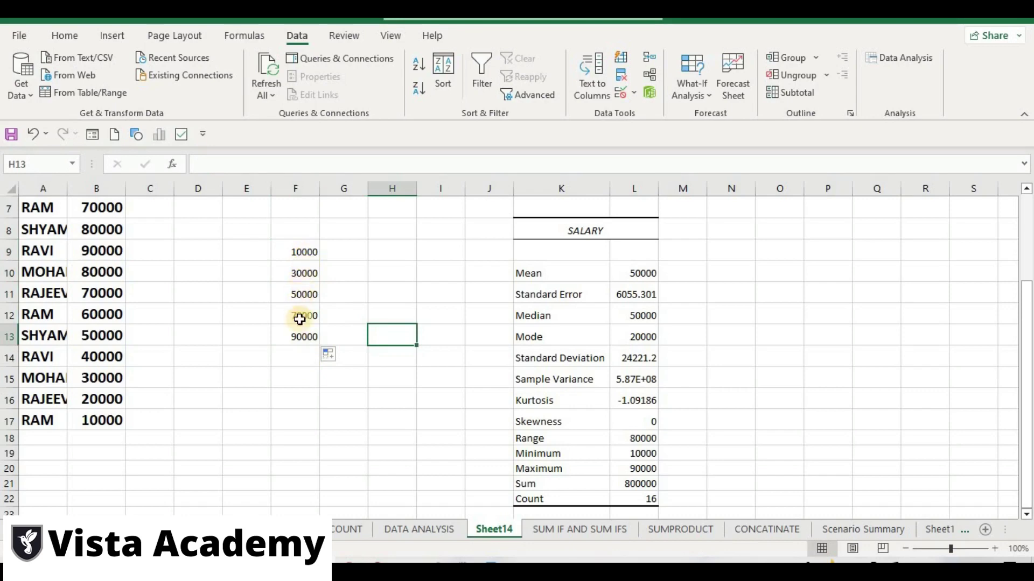
Step: Start the Histogram analysis tool from the Data Analysis tools
click(377, 262)
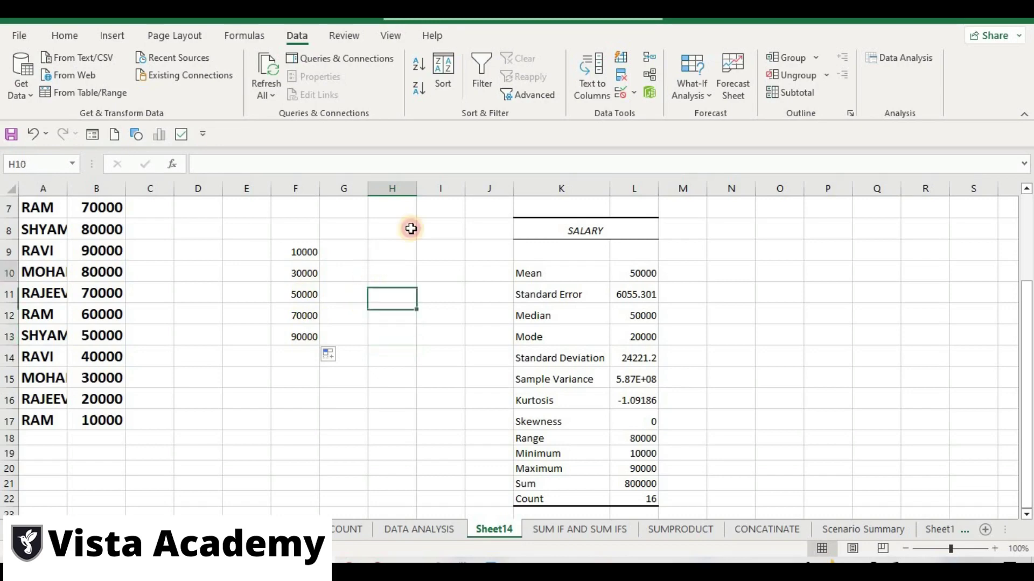
click(892, 67)
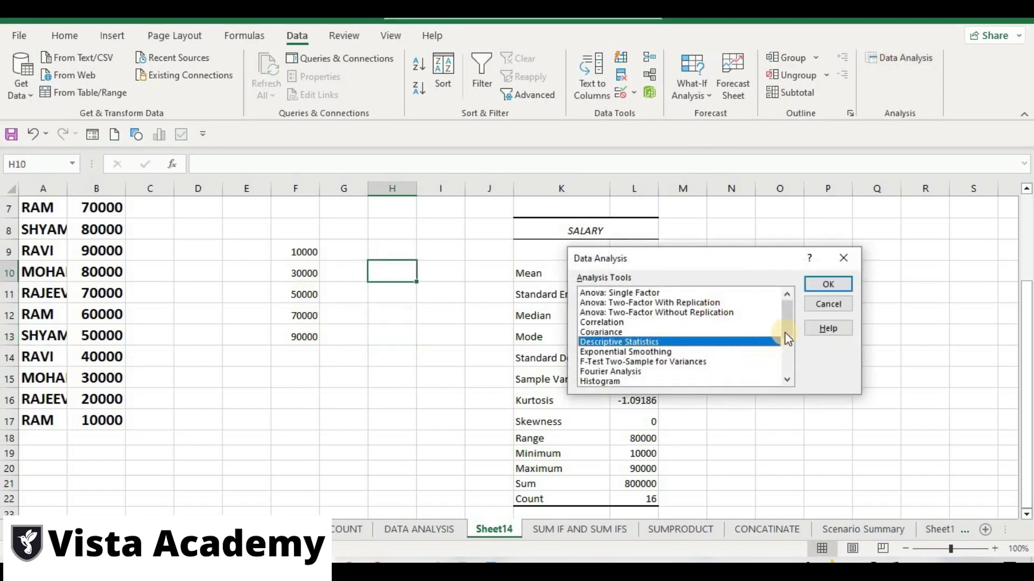
drag(786, 319, 787, 335)
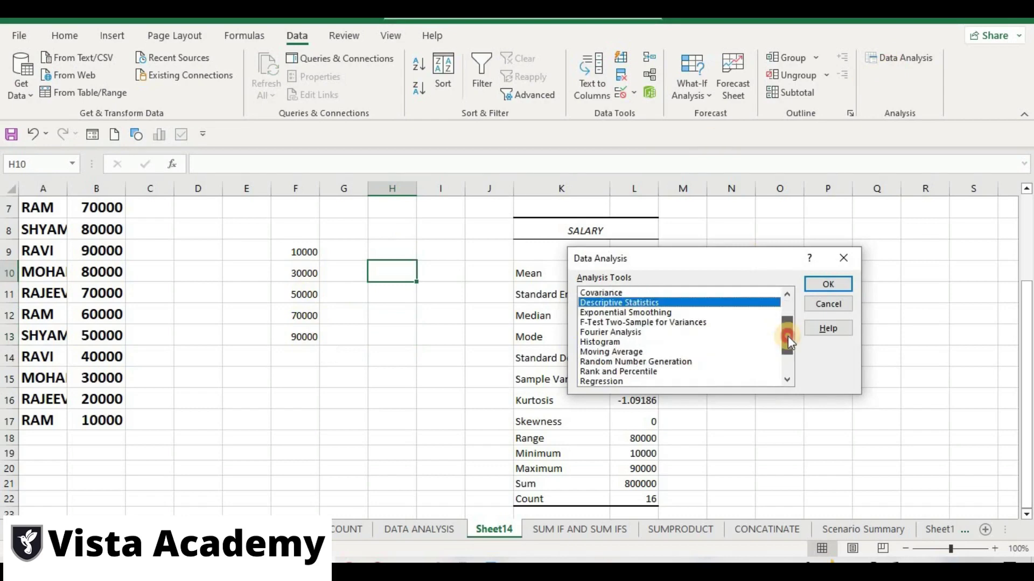
click(635, 343)
click(810, 286)
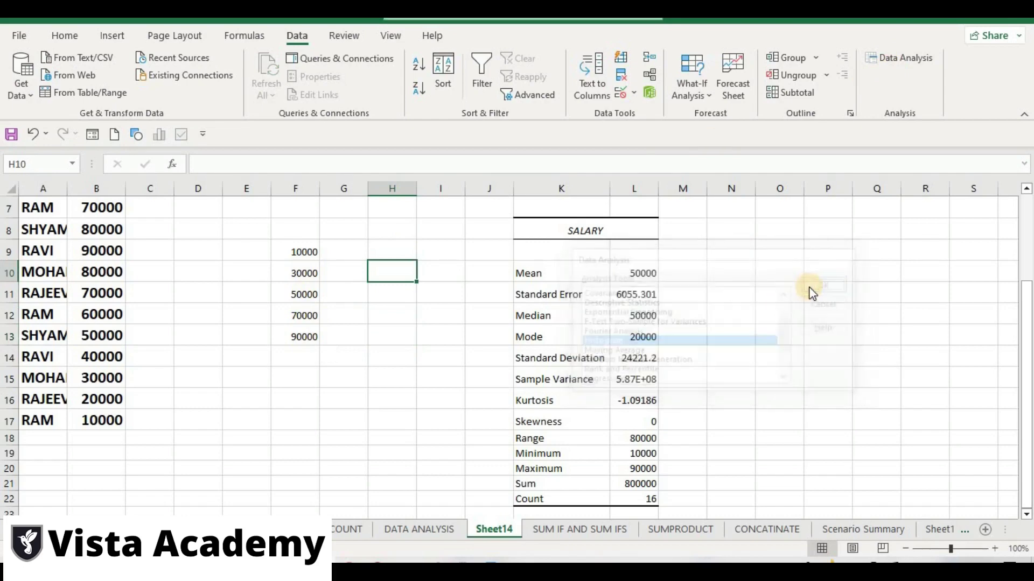
Step: Replace the histogram's input range with the salary values in $B$2:$B$17
click(755, 259)
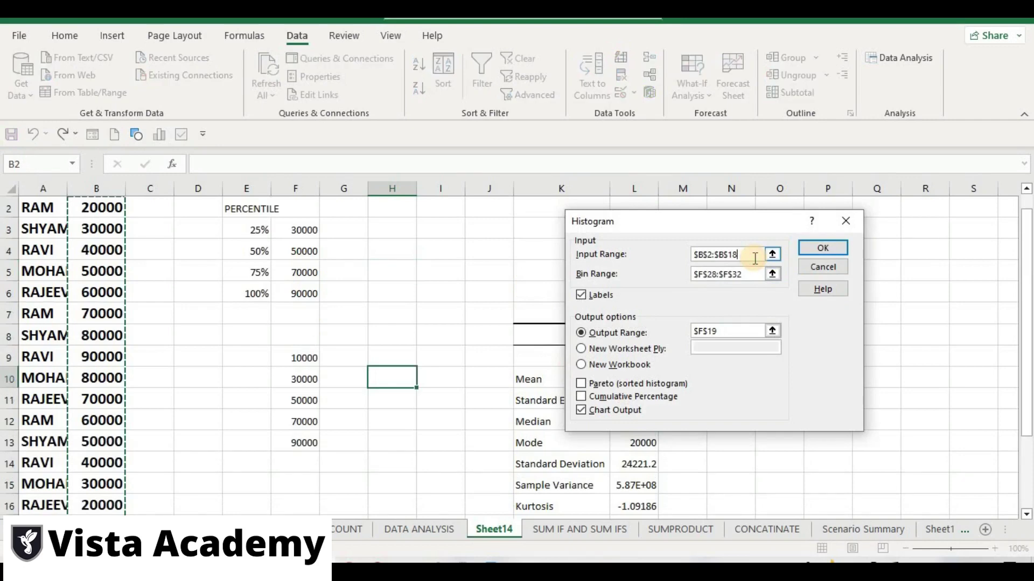
key(BackSpace)
key(BackSpace)
key(BackSpace)
key(BackSpace)
key(BackSpace)
key(BackSpace)
key(BackSpace)
key(BackSpace)
key(BackSpace)
key(BackSpace)
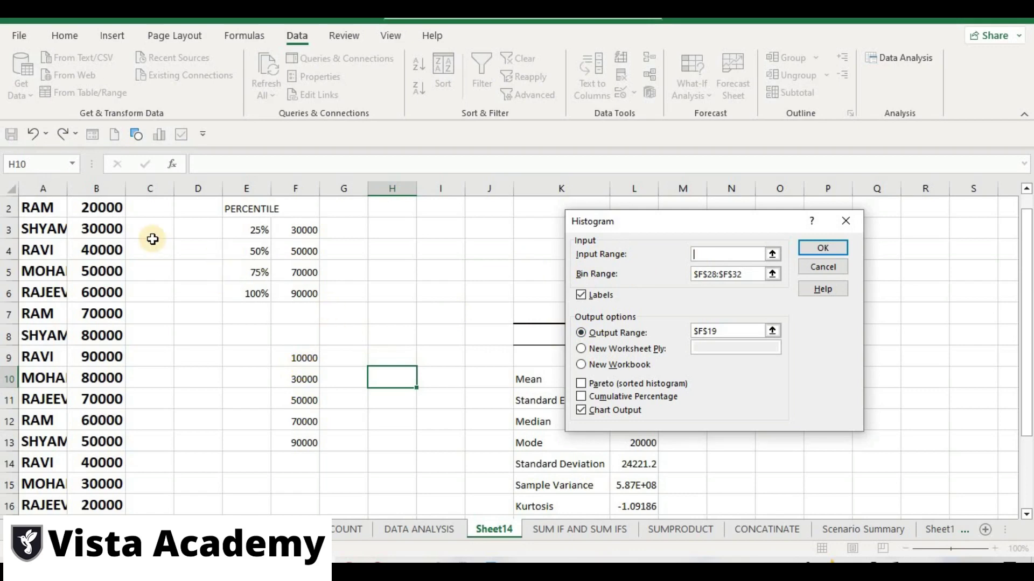
click(115, 214)
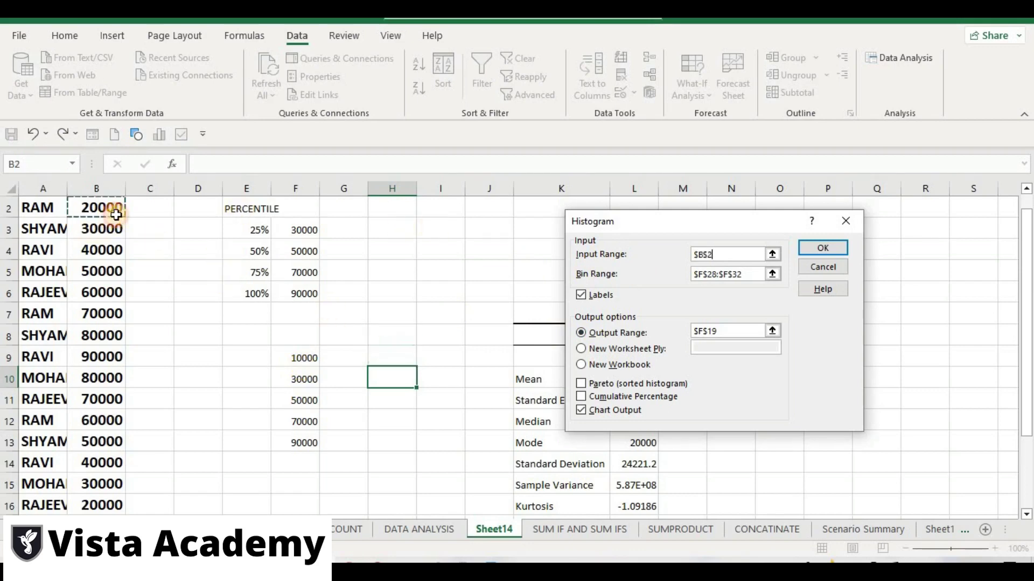
drag(1027, 305, 996, 237)
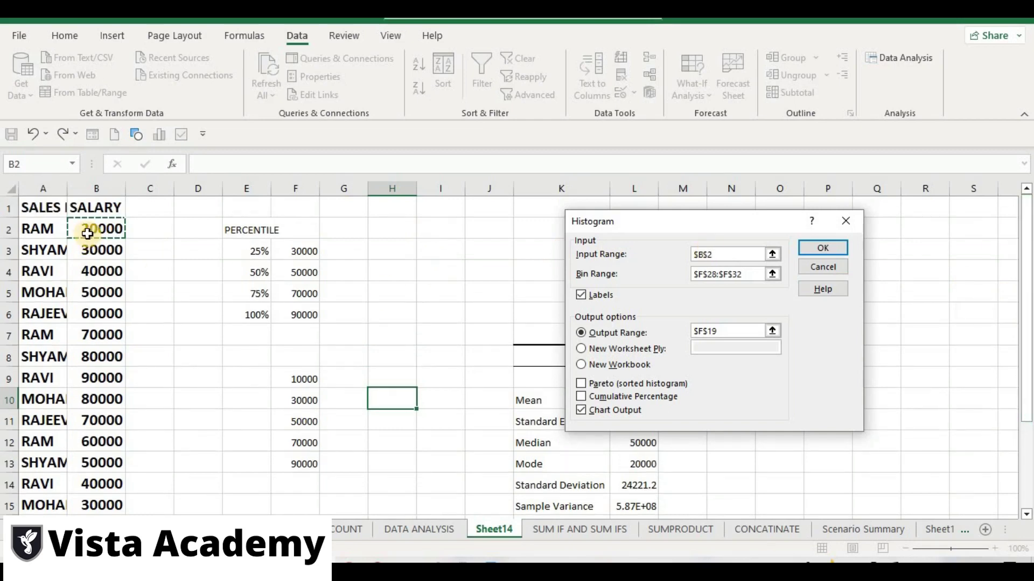
key(ctrl+shift+Down)
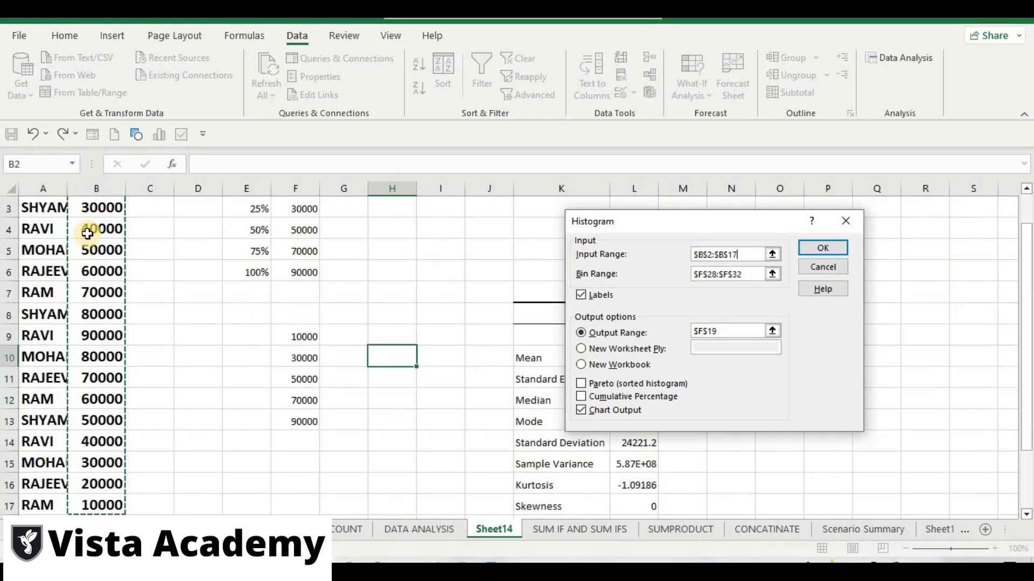
Step: Replace the histogram's bin range with the series in $F$9:$F$13
click(746, 275)
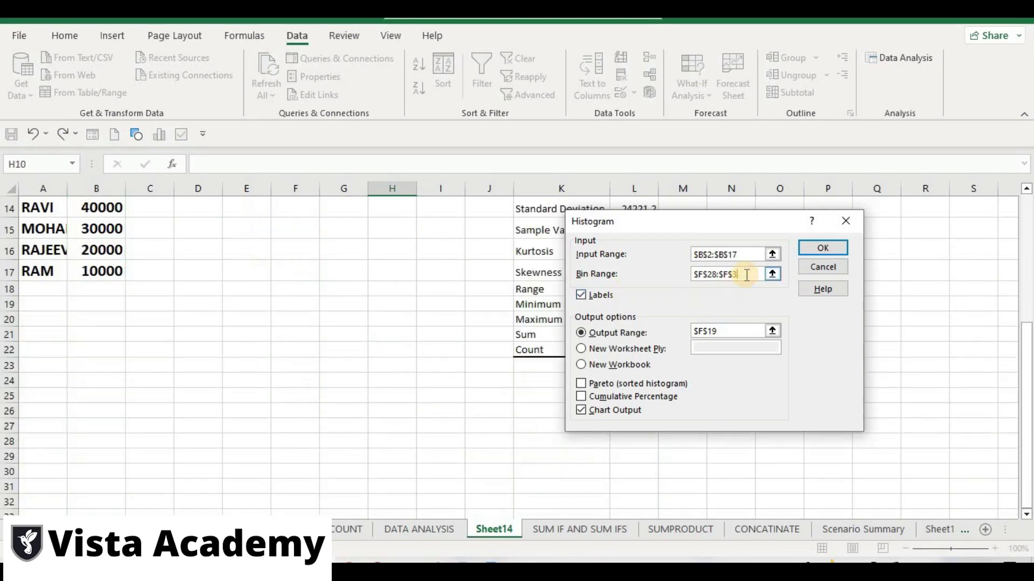
key(ctrl+a)
key(BackSpace)
drag(1025, 328, 1020, 200)
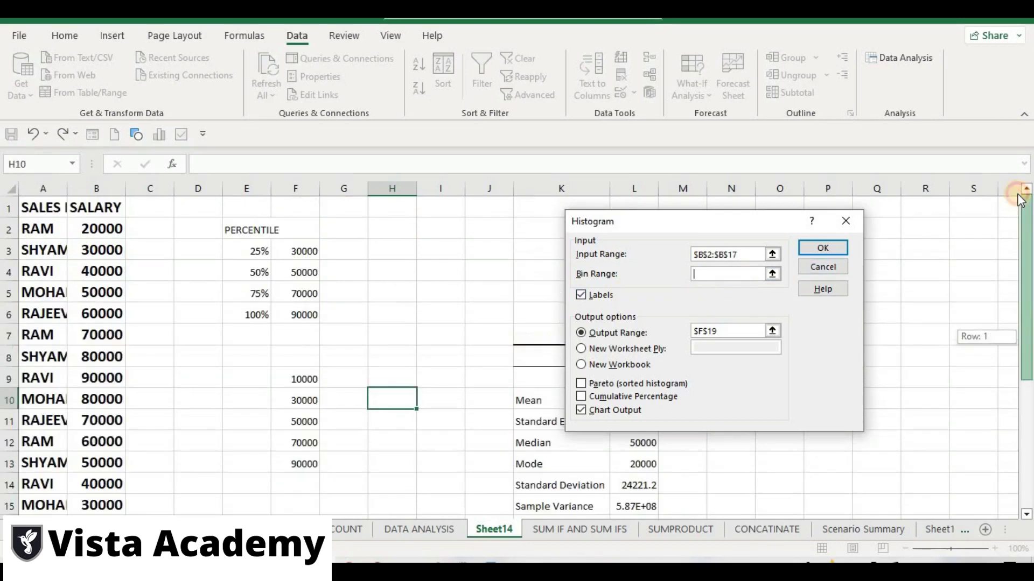
drag(300, 377, 300, 464)
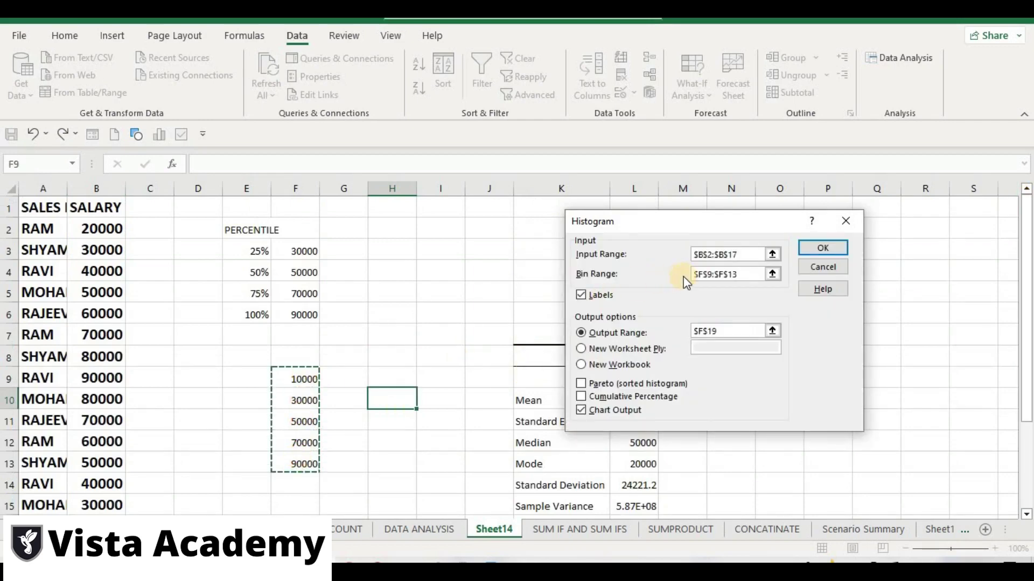
click(735, 274)
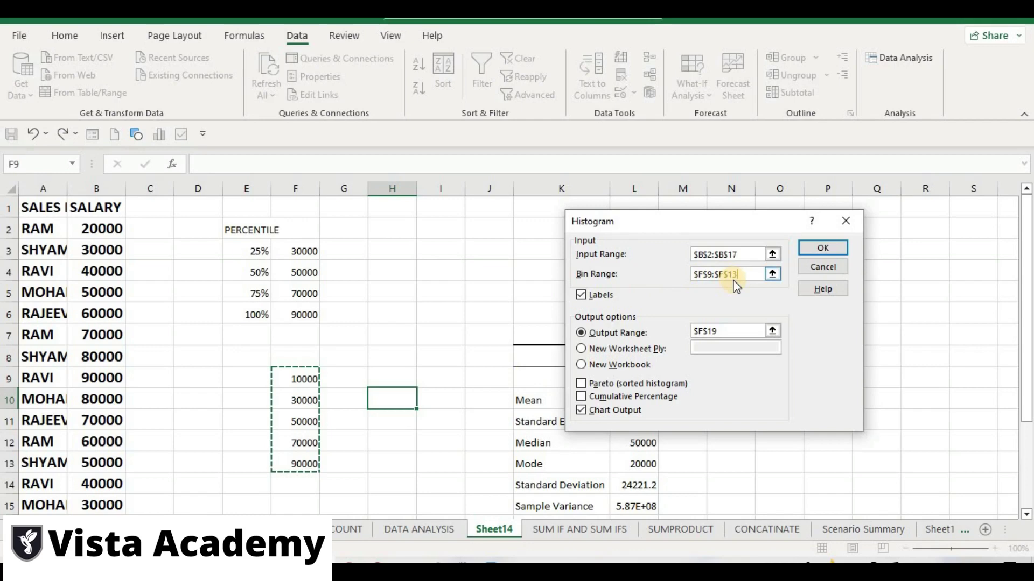
Step: Set the histogram's output range to $R$8 with chart output included and generate the frequency table and chart
click(713, 332)
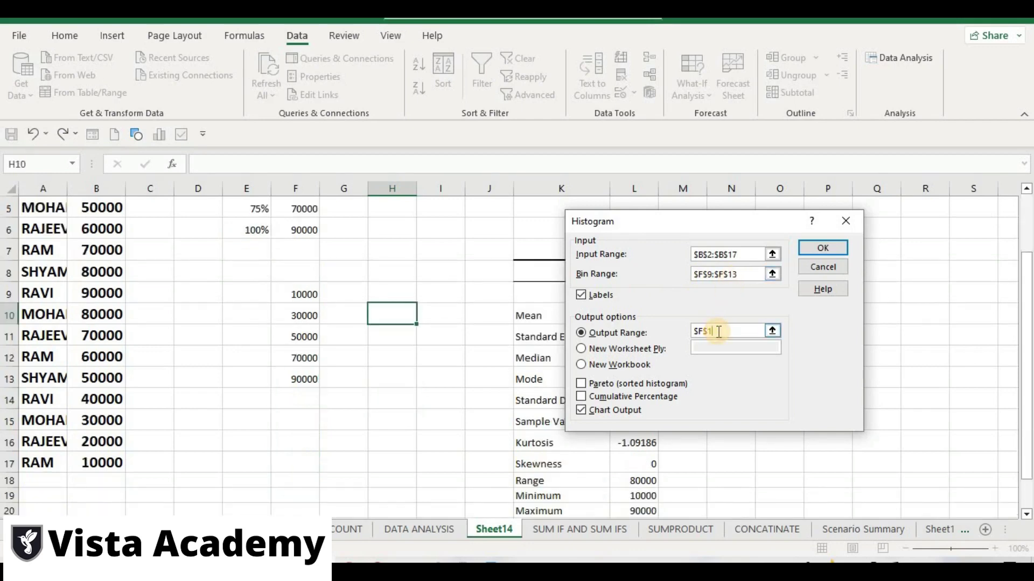
key(BackSpace)
key(BackSpace)
key(BackSpace)
key(BackSpace)
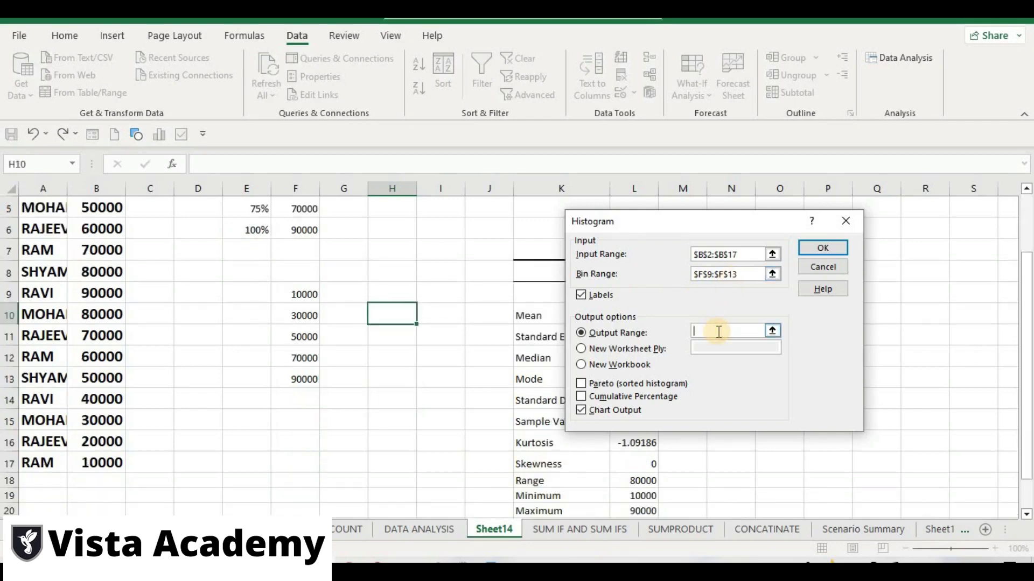
click(918, 274)
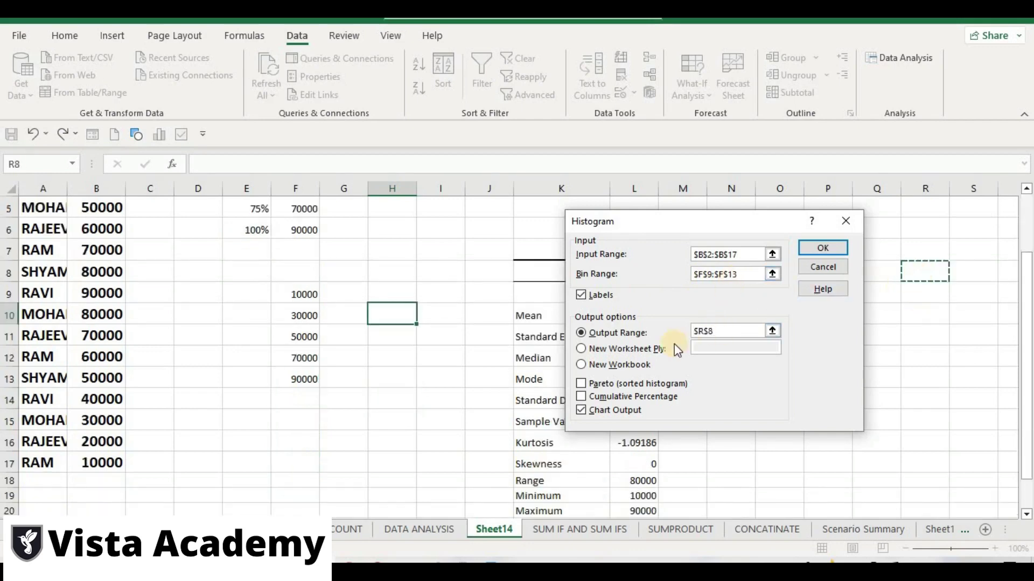
click(581, 410)
click(581, 411)
click(823, 247)
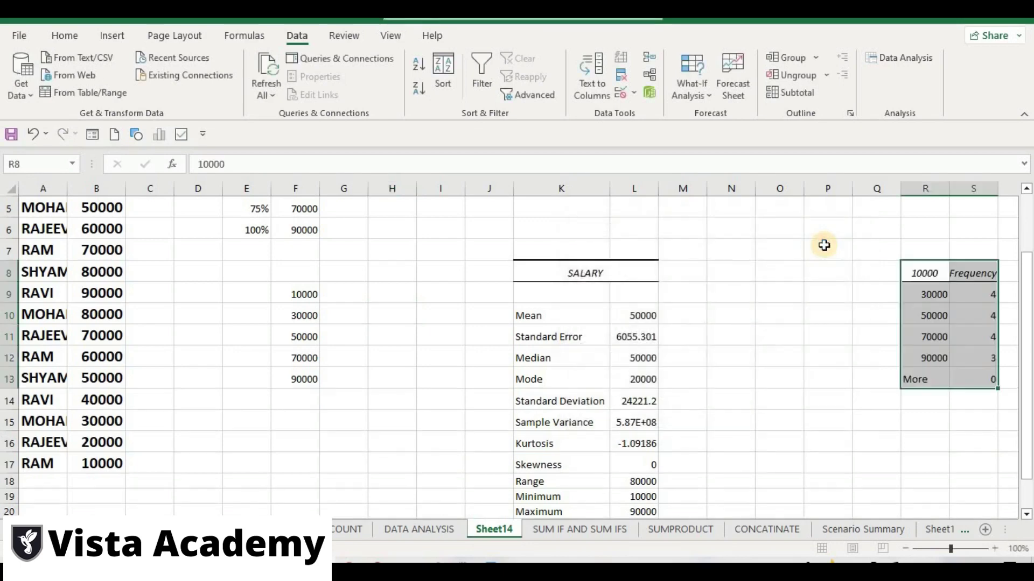
Step: View the histogram chart beside the frequency table, across columns U to Z
click(807, 413)
key(Right)
key(Right)
key(Right)
key(Right)
key(Right)
key(Right)
key(Right)
key(Right)
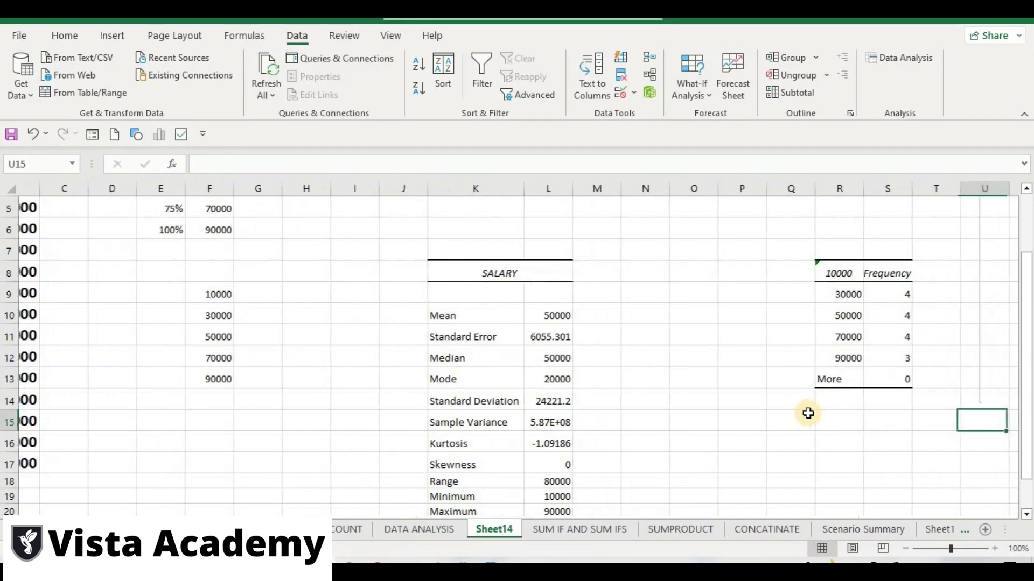
key(Right)
key(Right)
key(Right)
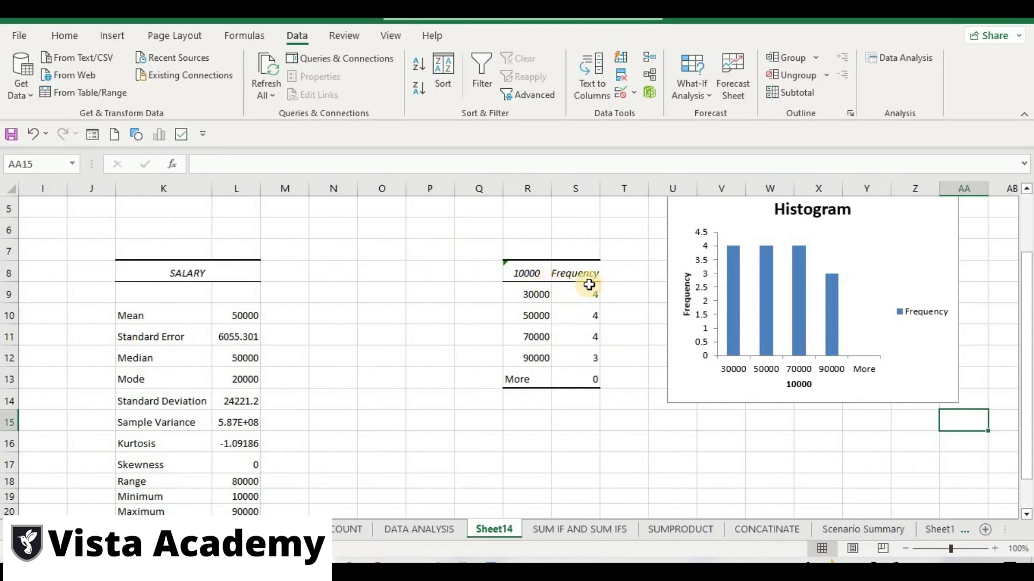
Step: Examine the frequency of each salary bin from 30000 to 90000 in the histogram's frequency table
click(570, 295)
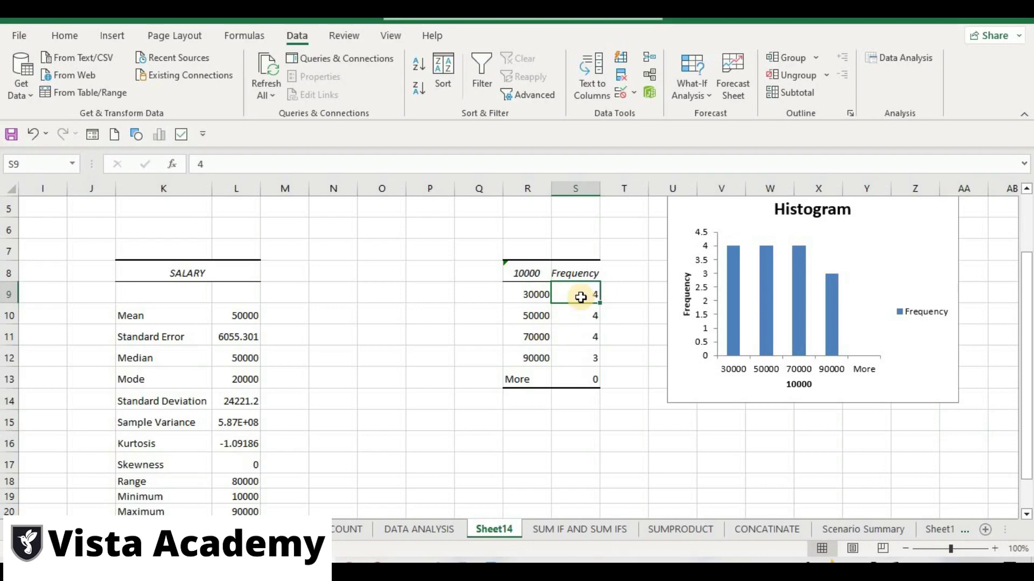
click(575, 315)
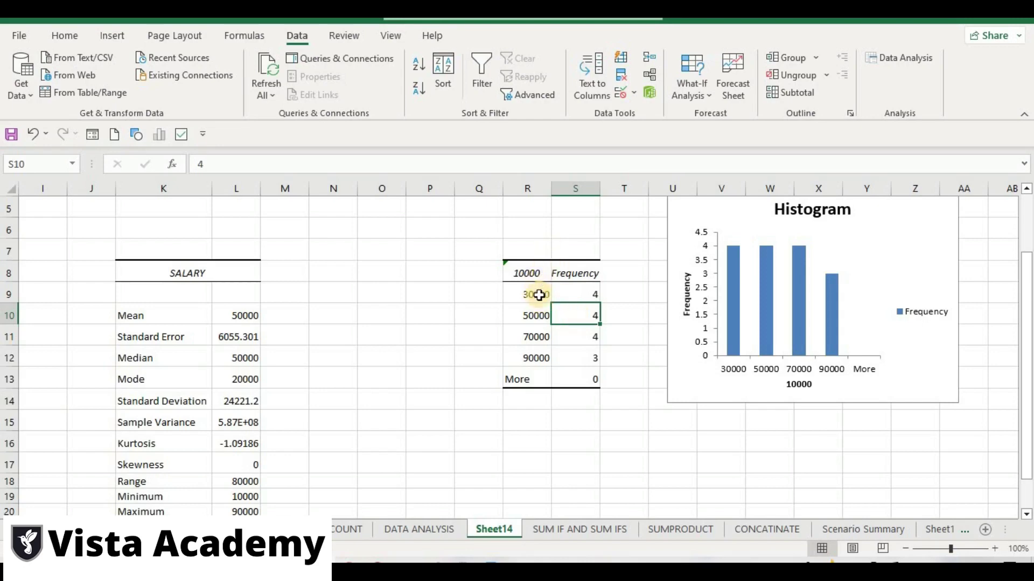
click(539, 319)
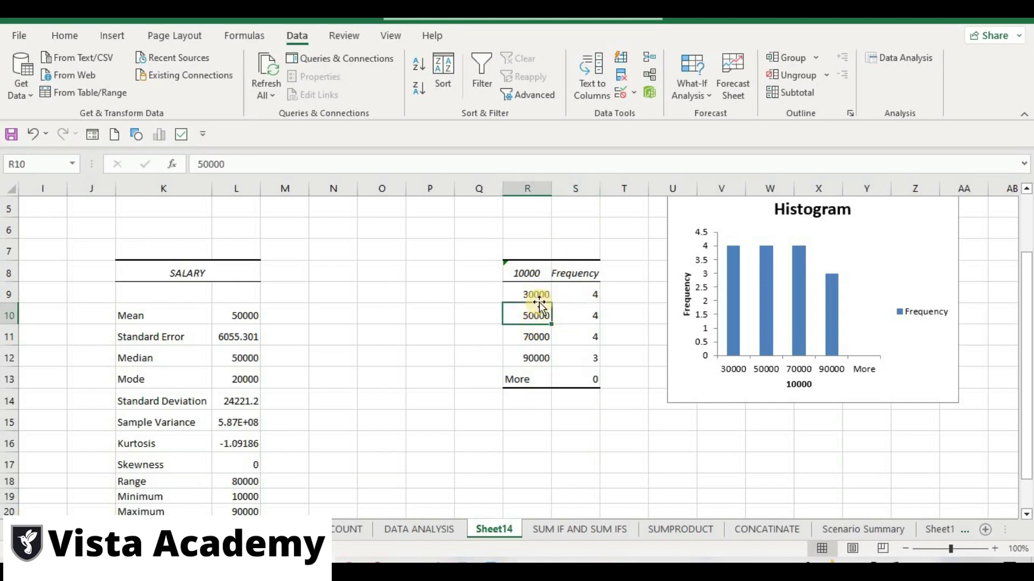
click(541, 338)
click(588, 338)
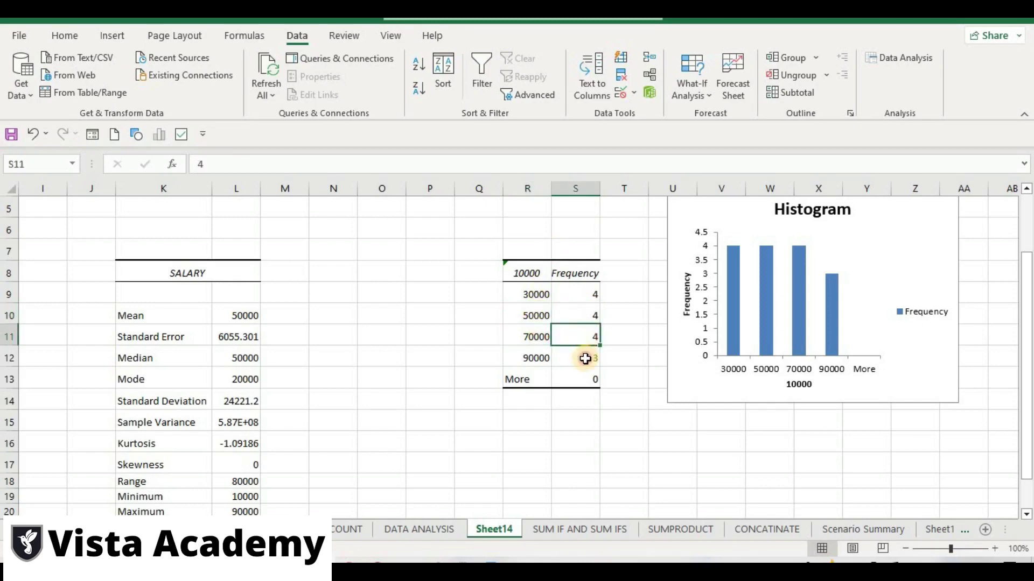
click(585, 358)
click(589, 443)
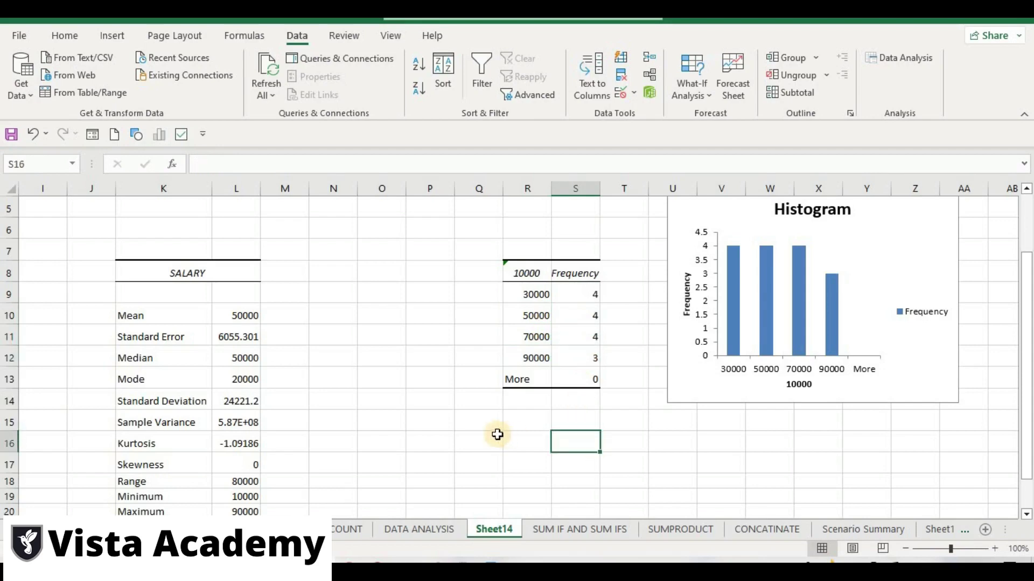
click(481, 441)
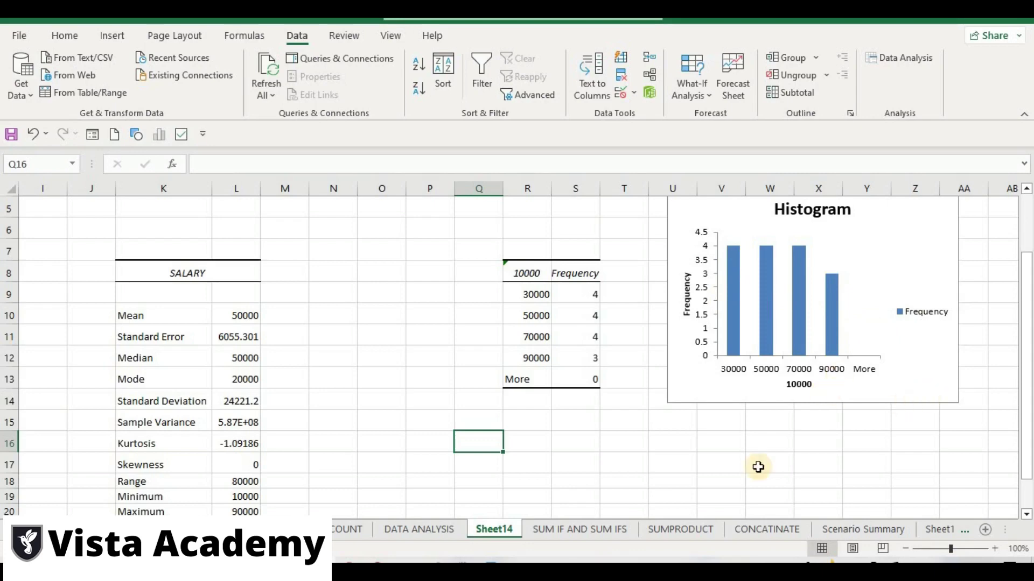
click(723, 482)
click(545, 439)
click(406, 349)
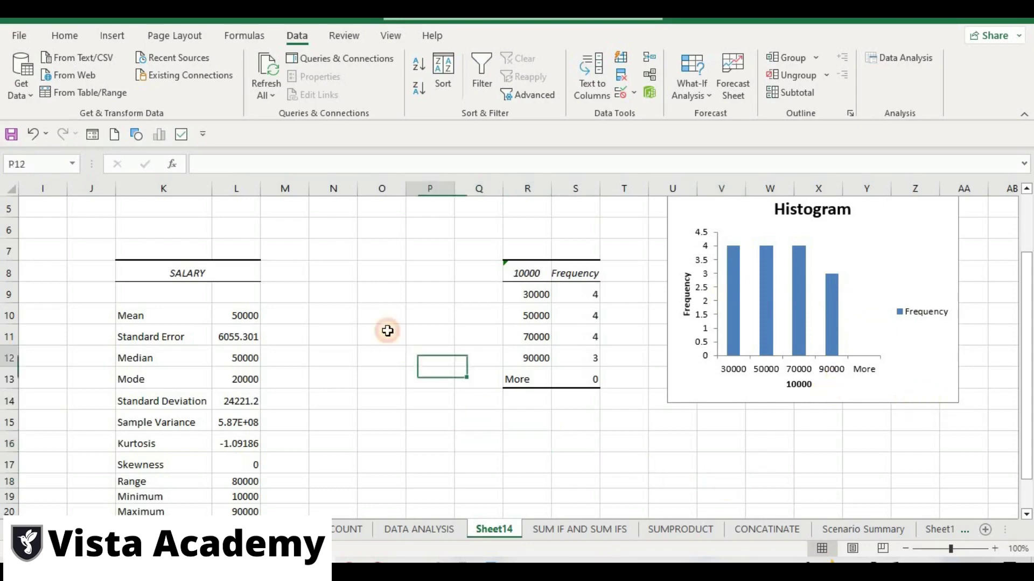
click(366, 303)
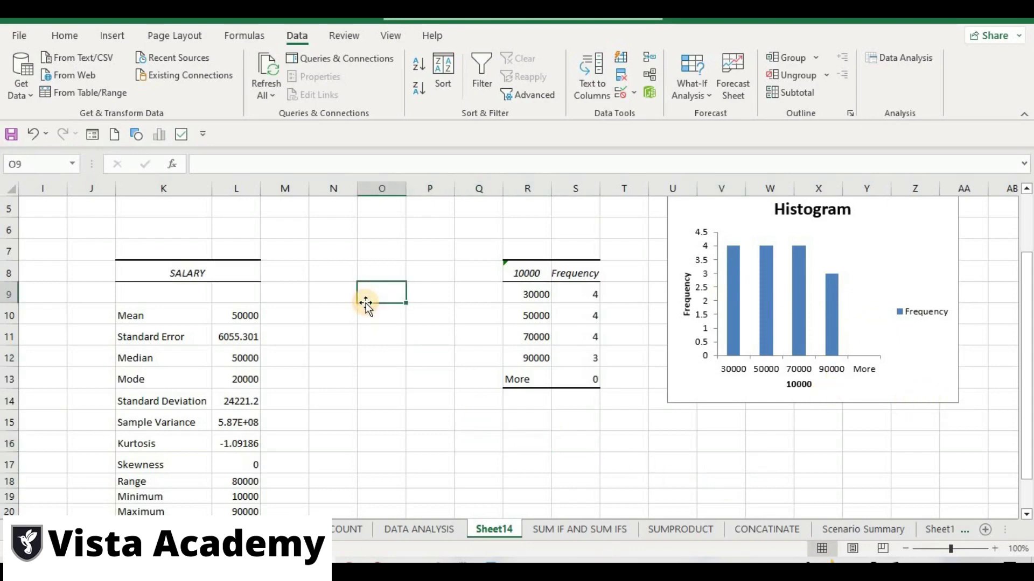